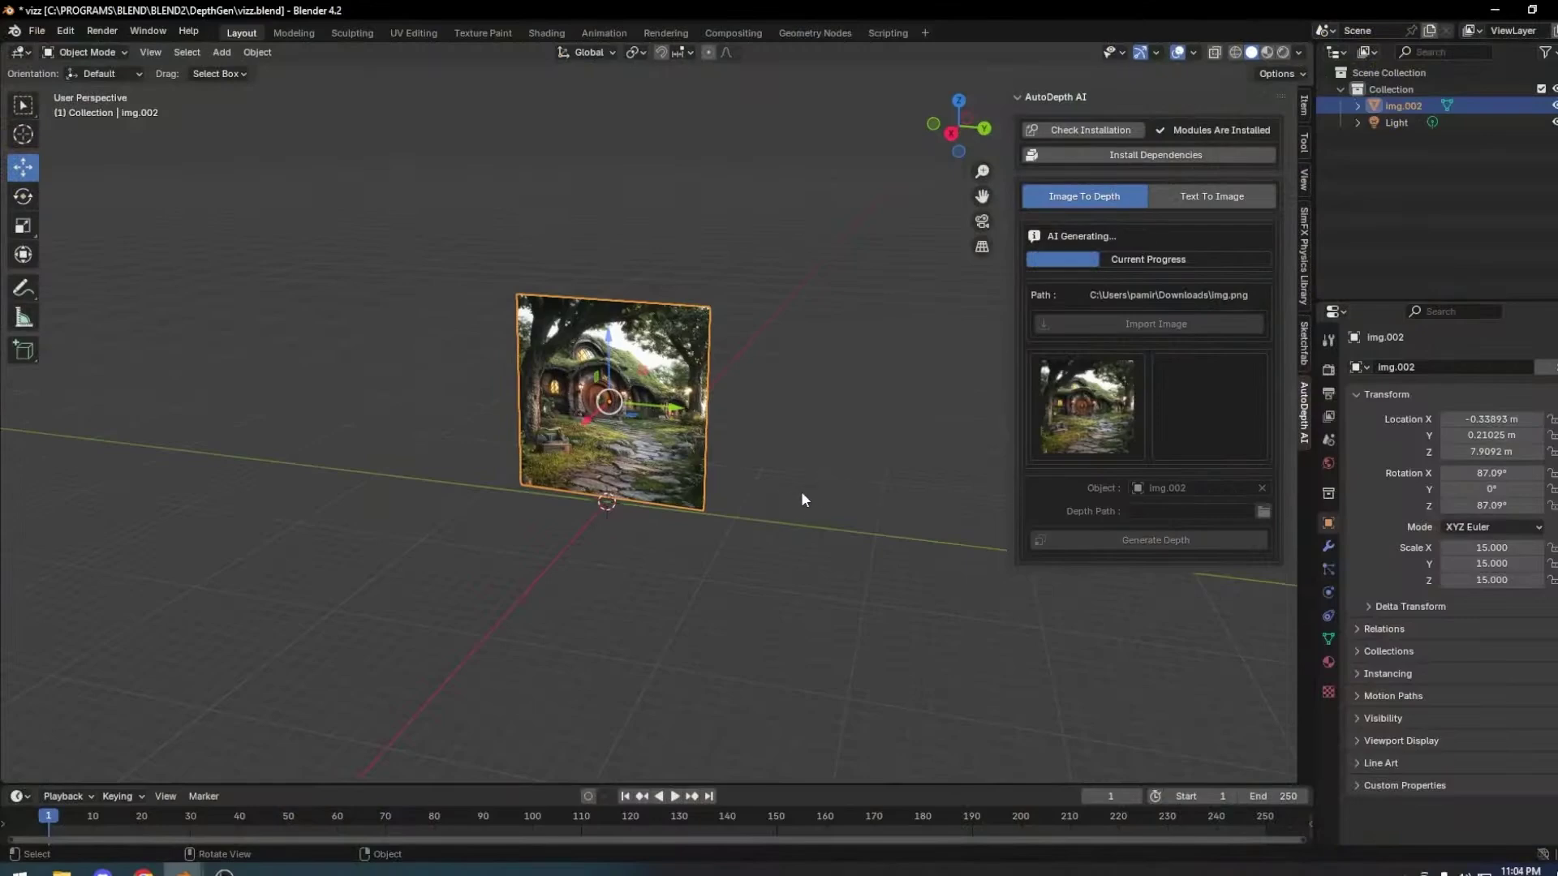
Step: Import asd123.png as a second depth plane and lower its depth contrast
middle_drag(805, 495, 795, 473)
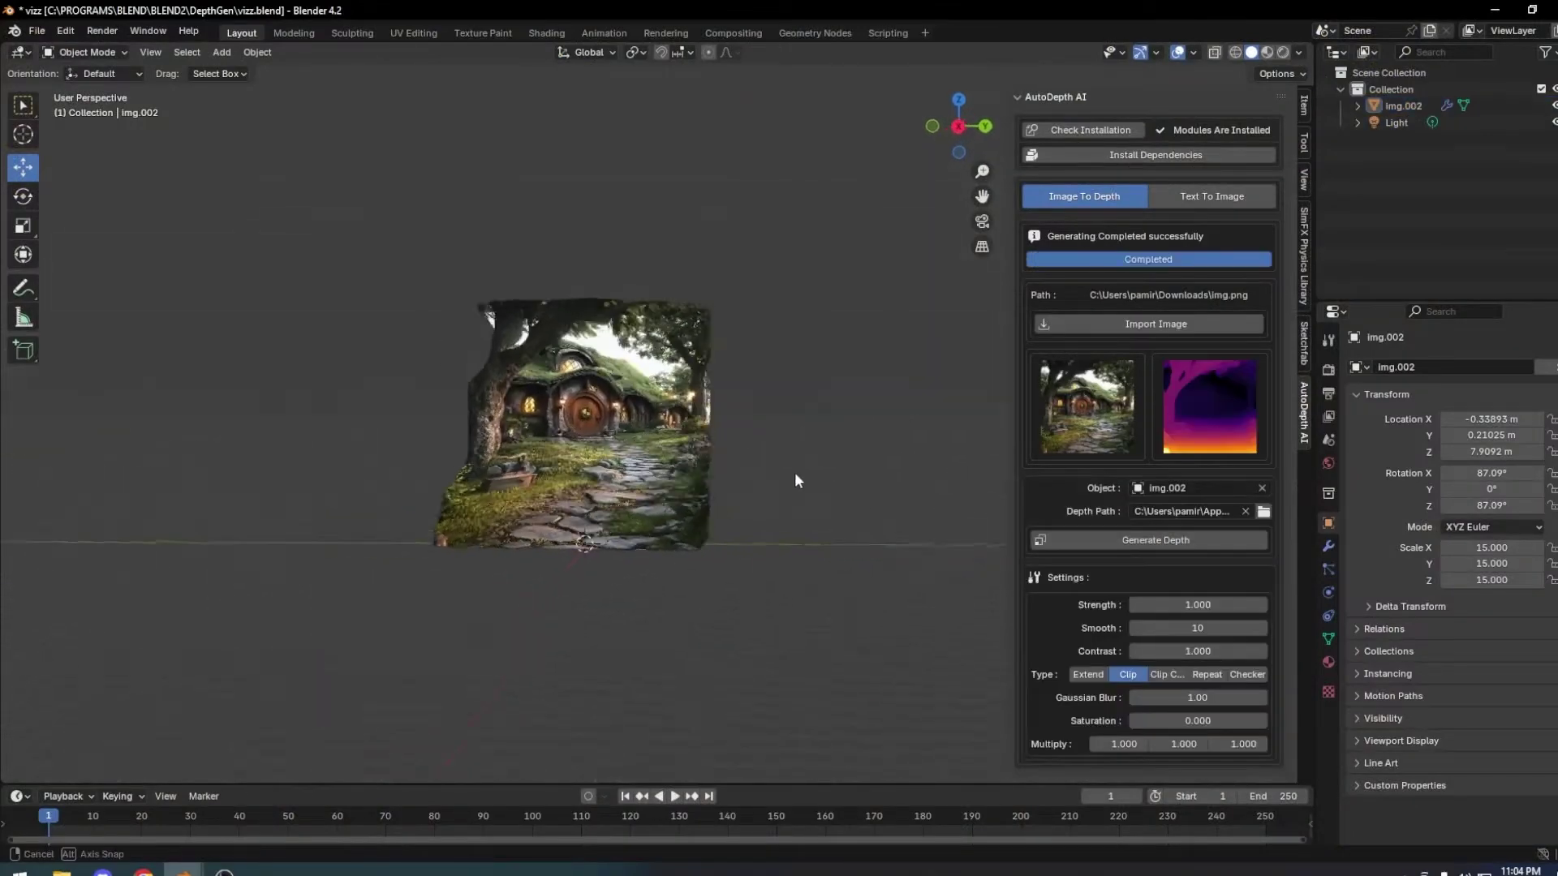
click(1171, 324)
scroll(812, 439, down, 2)
double_click(729, 410)
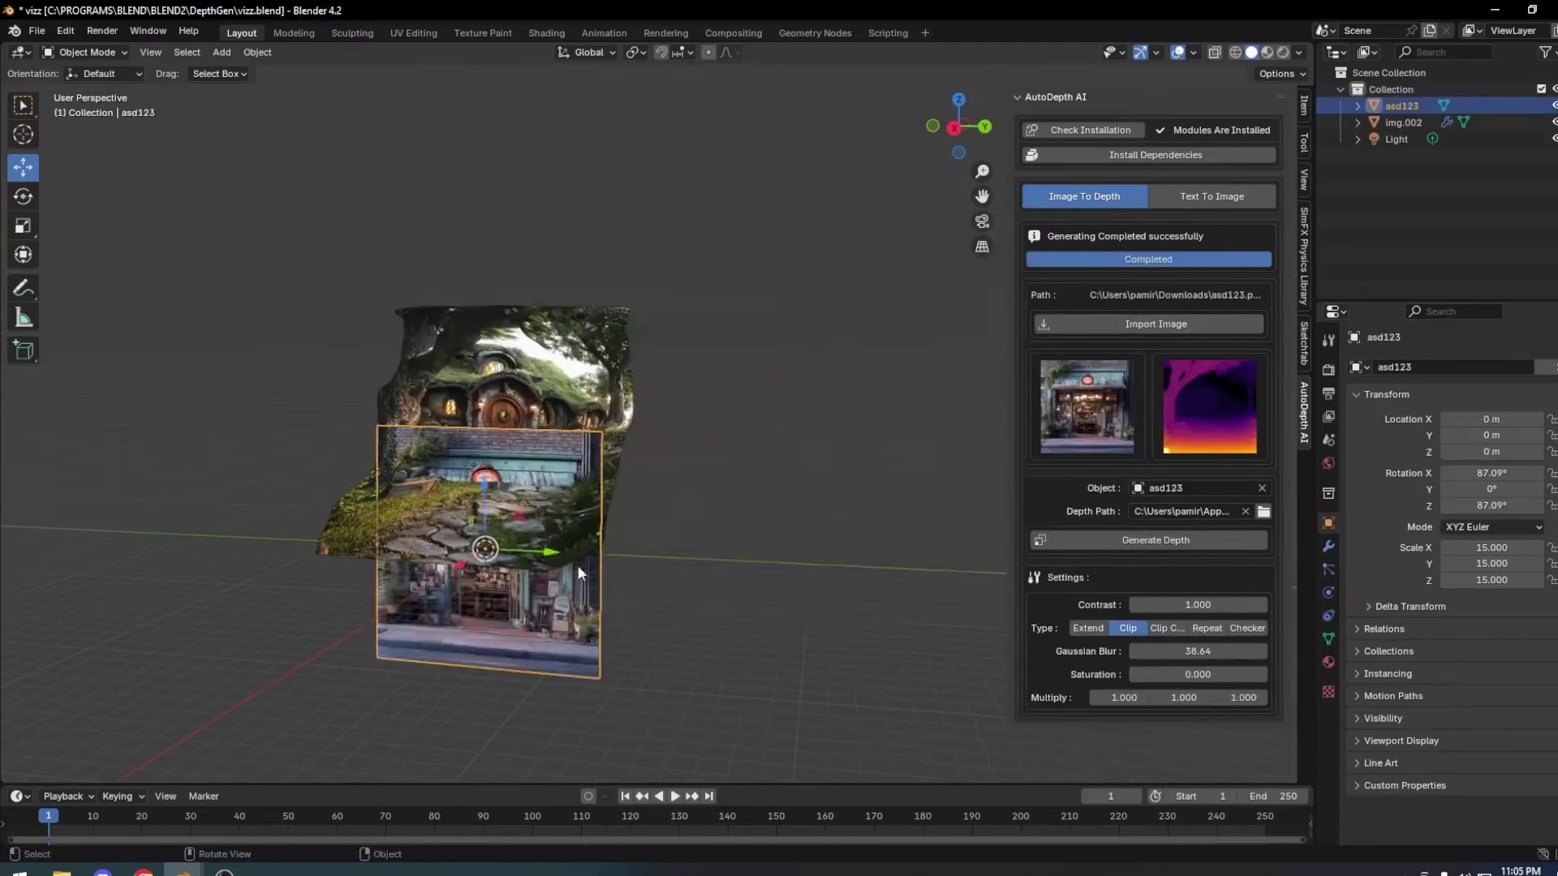
mouse_move(578, 566)
middle_down()
mouse_move(715, 615)
mouse_move(764, 524)
mouse_move(1159, 683)
middle_up()
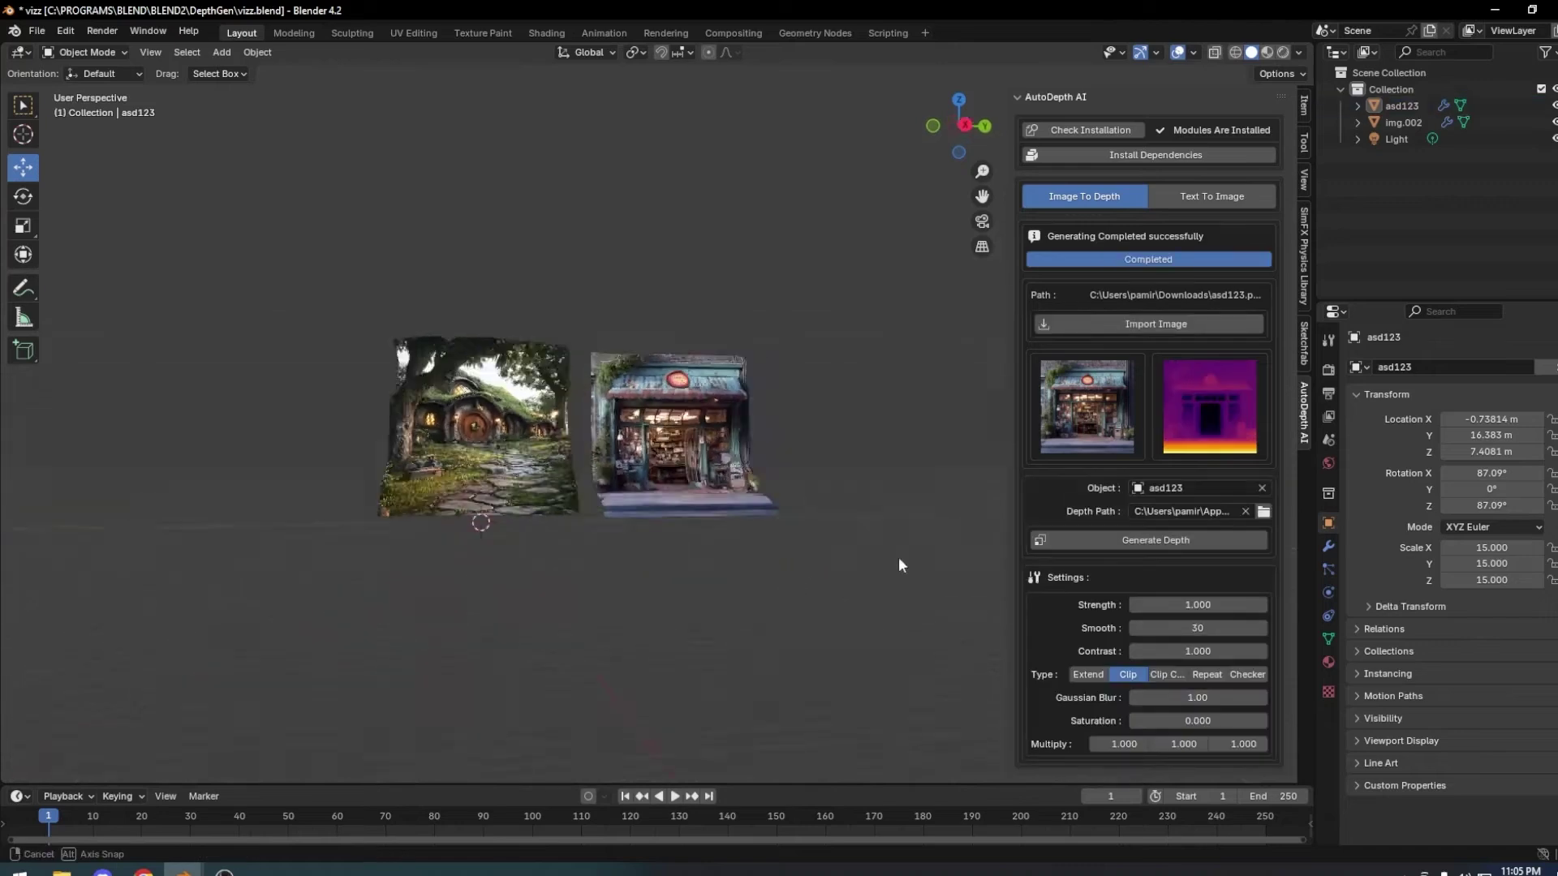
drag(1198, 652, 1158, 652)
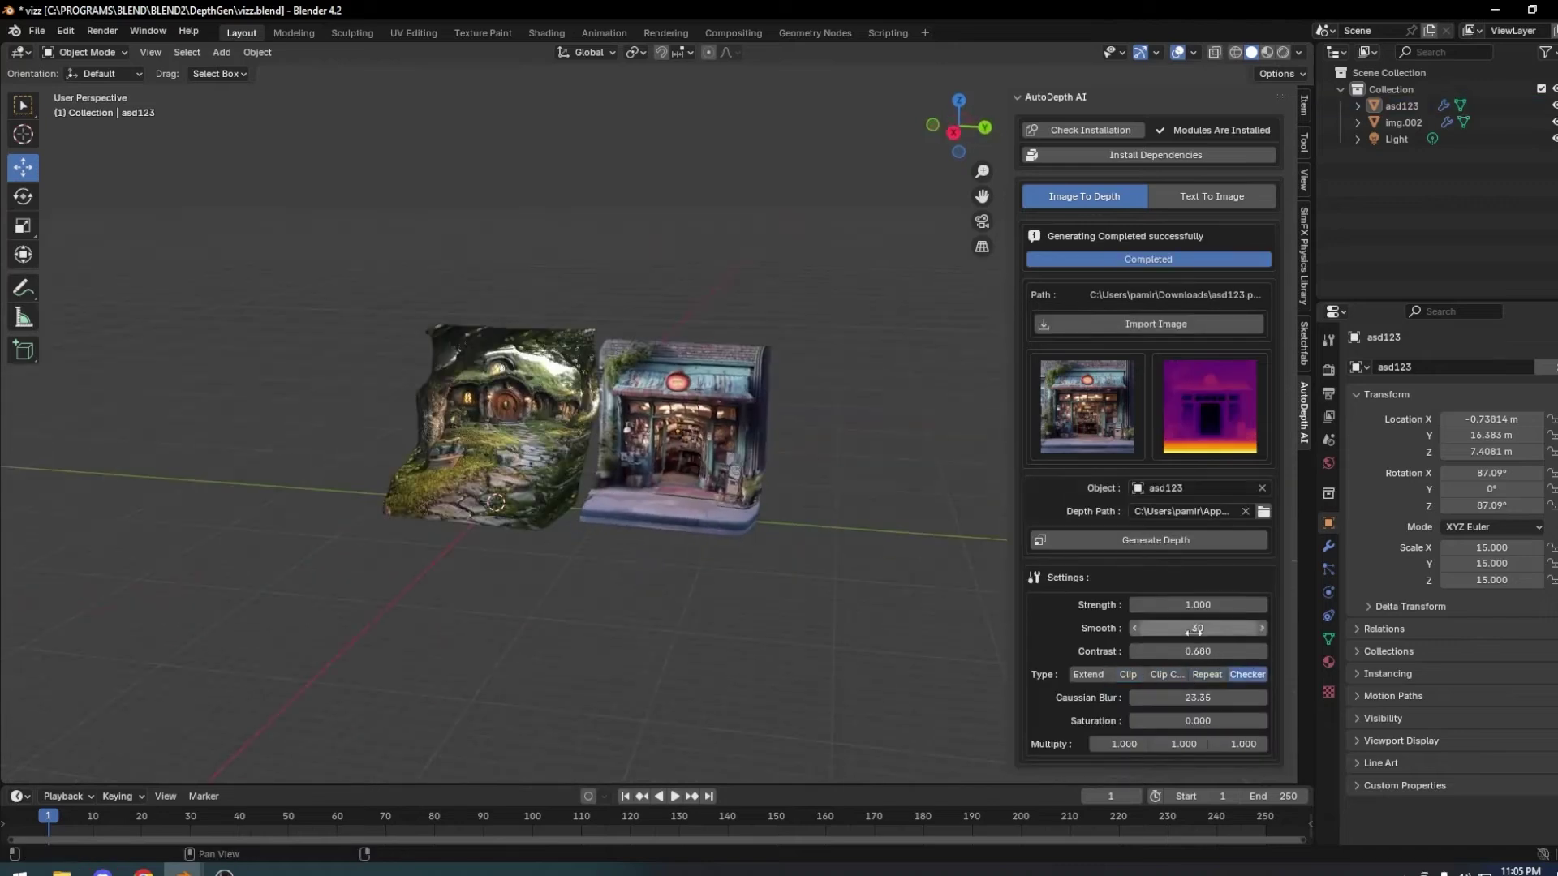
Step: Switch the displacement type to Clip and inspect the gothic window and forest planes
click(1129, 674)
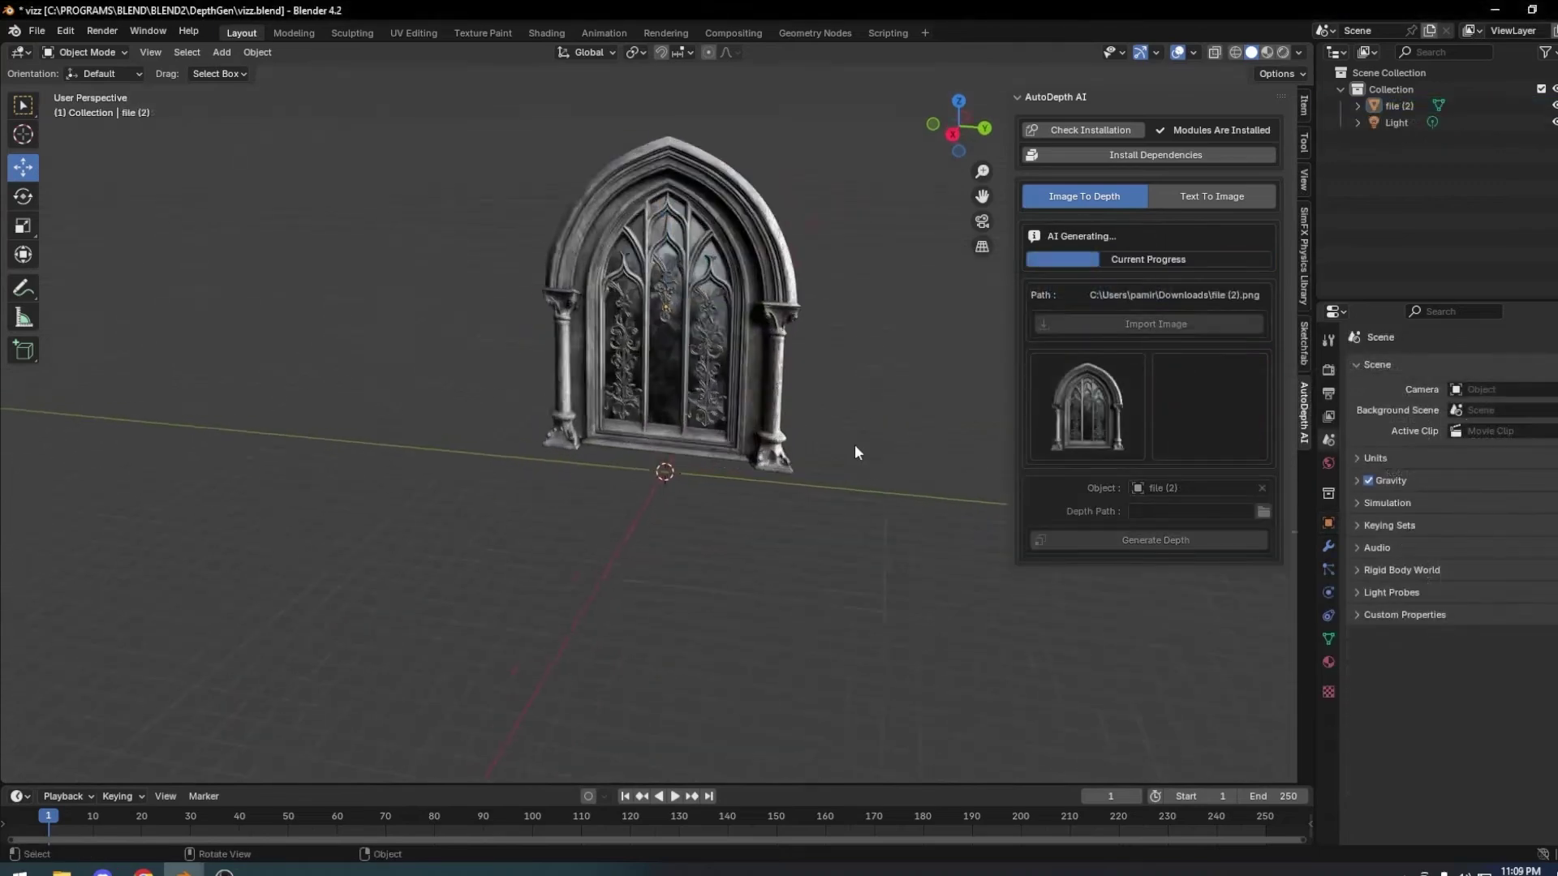
scroll(499, 630, up, 2)
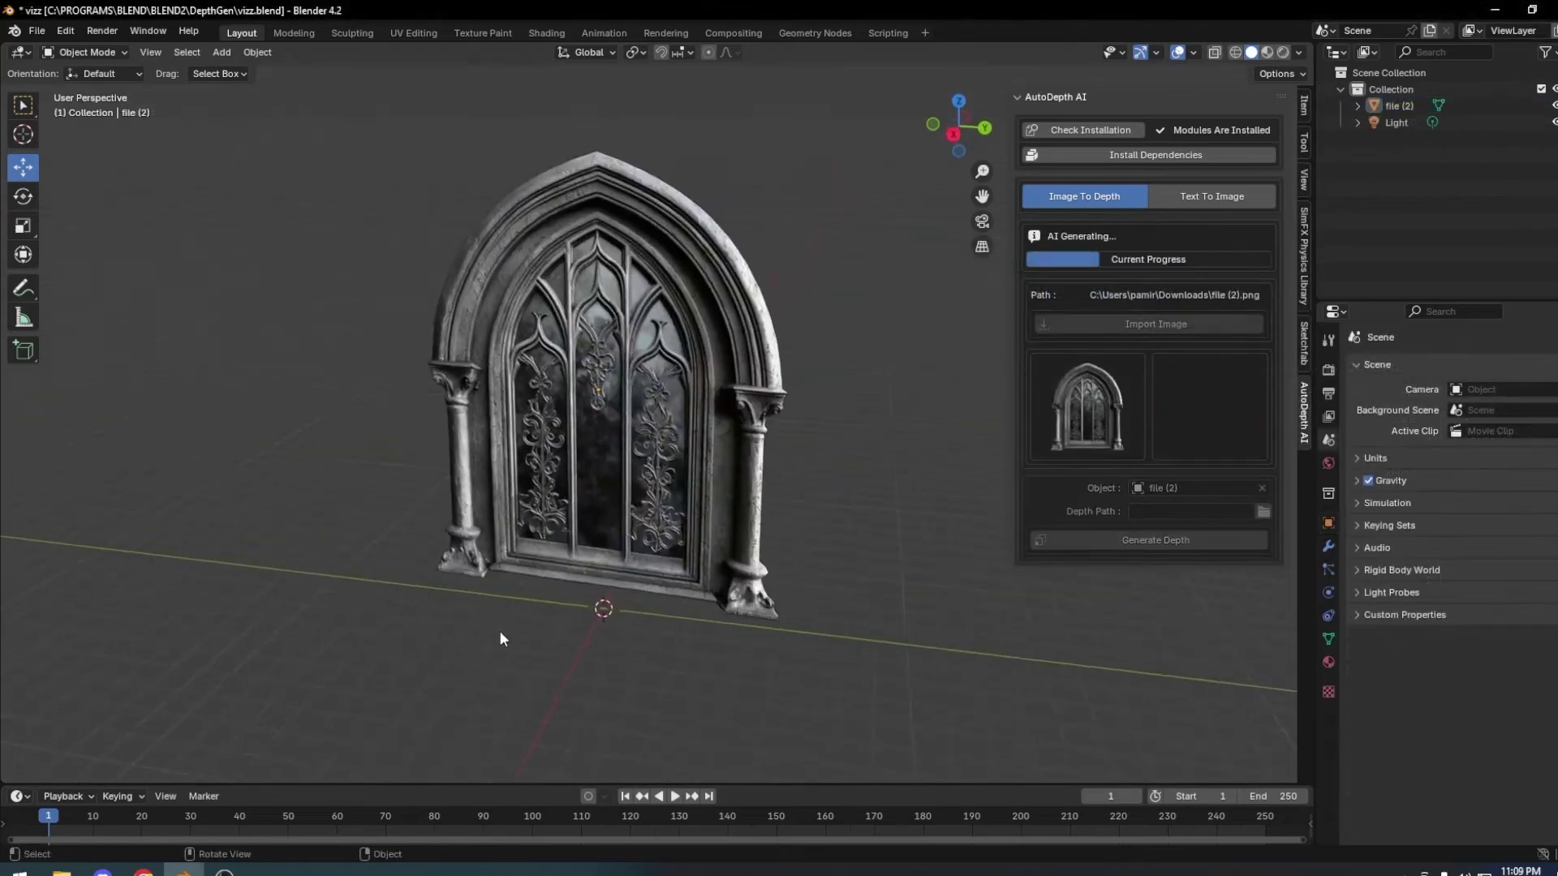
shift+middle_drag(499, 631, 625, 398)
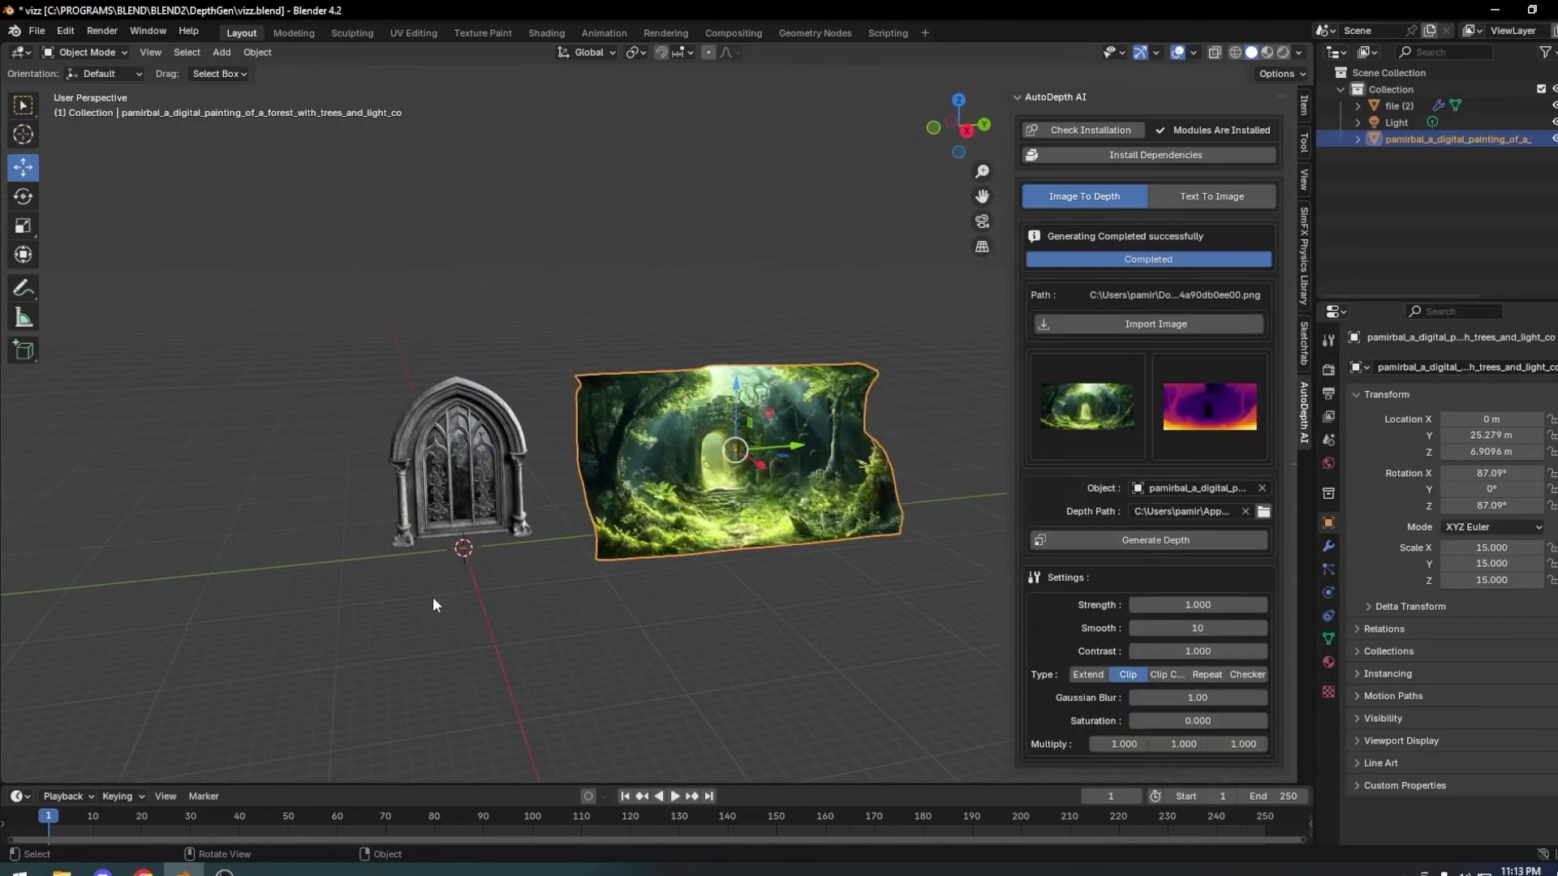
shift+middle_drag(433, 596, 439, 601)
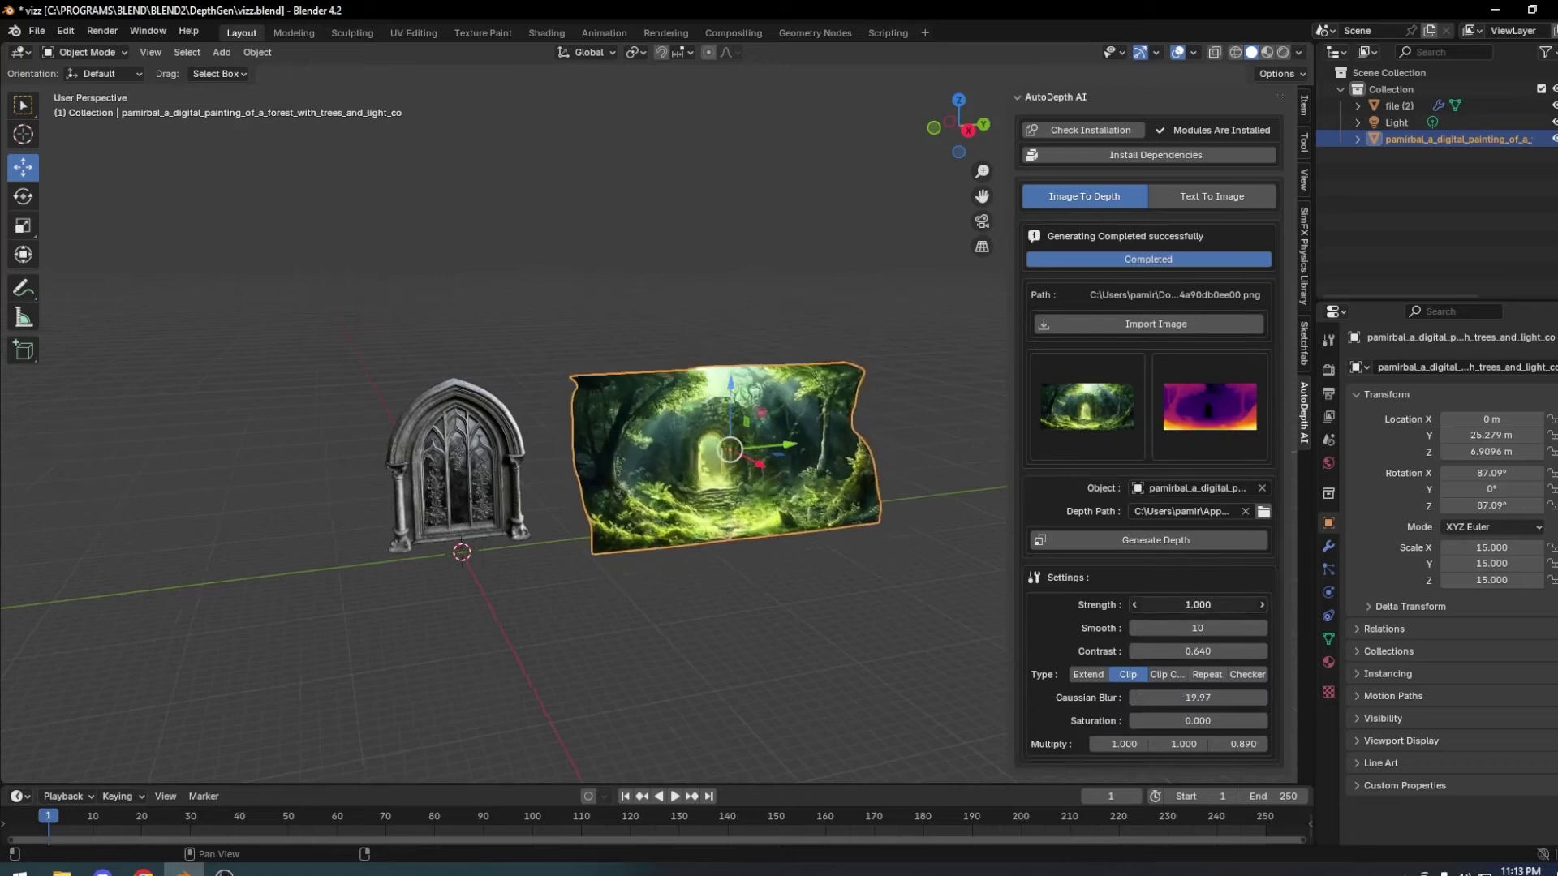
middle_drag(779, 585, 801, 604)
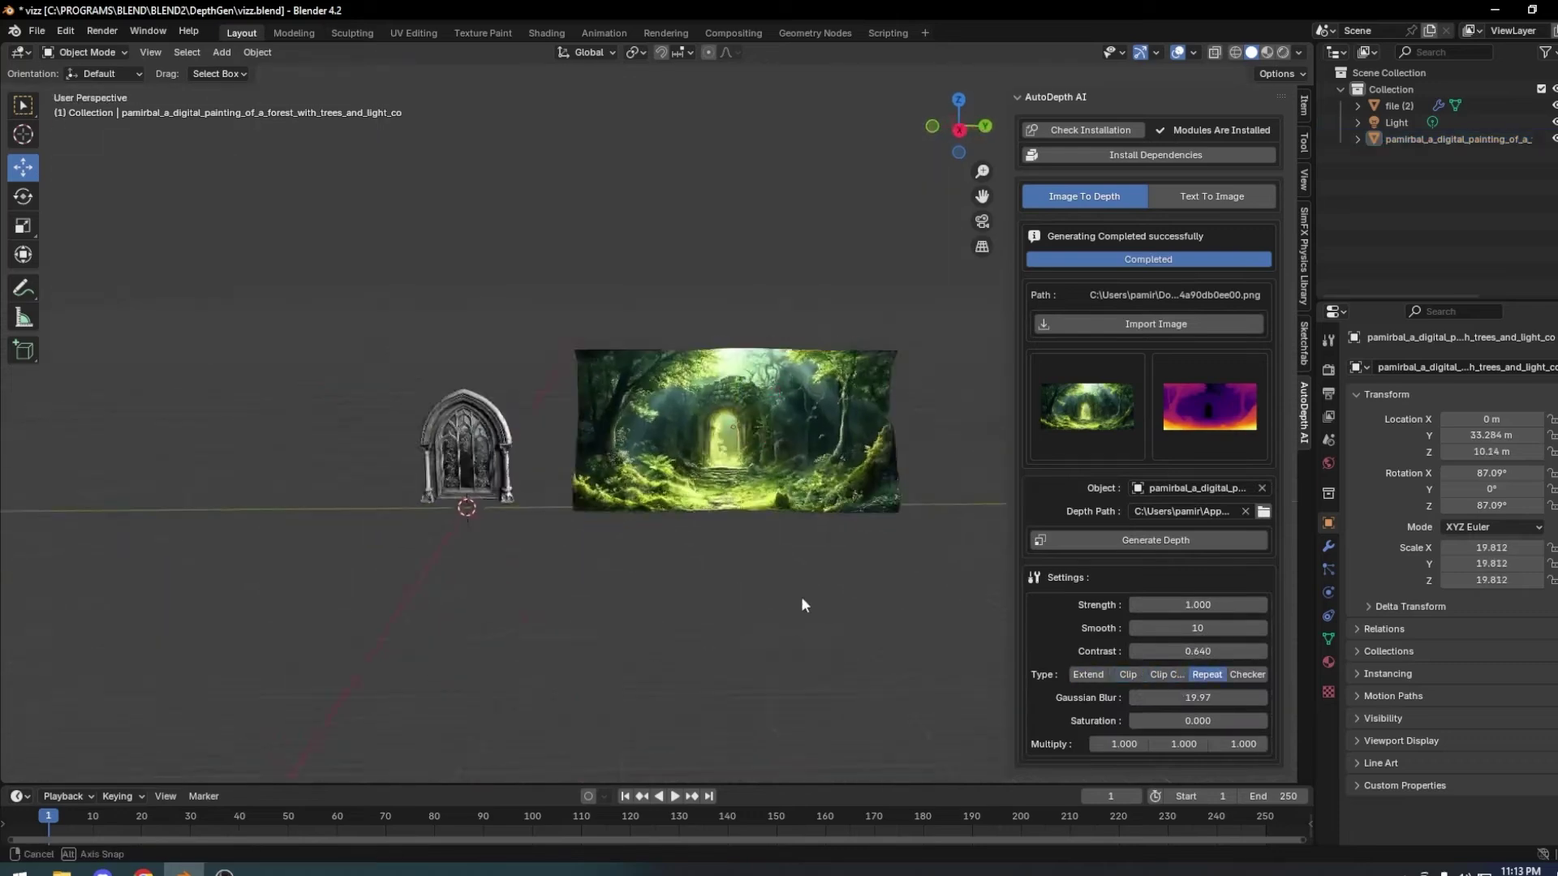
Step: Import img2.png from the images folder as a new depth plane
click(1155, 324)
click(487, 408)
double_click(714, 529)
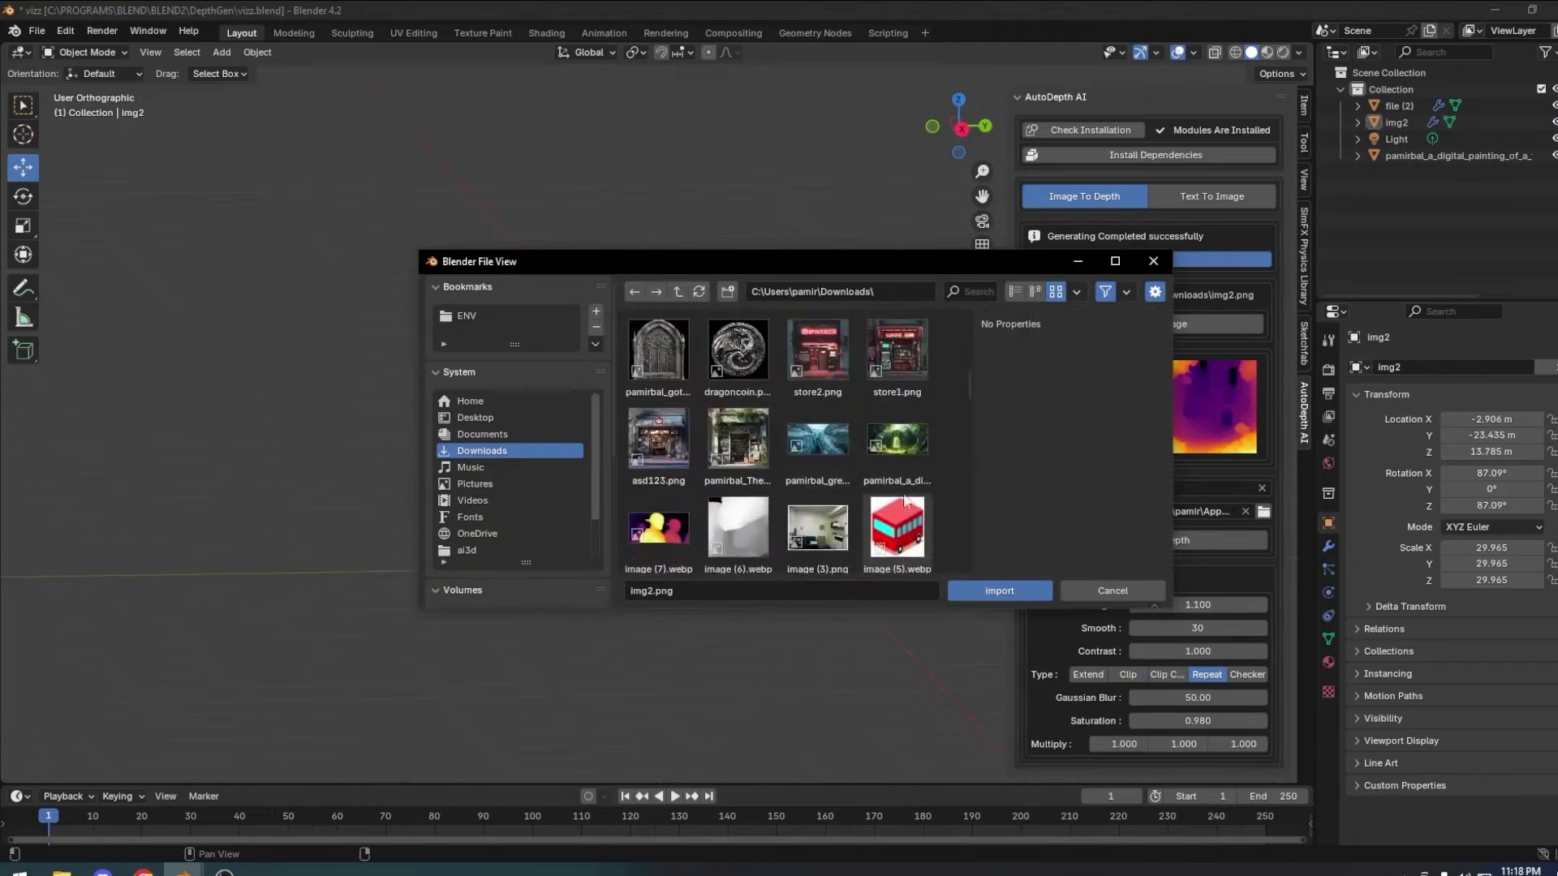
scroll(908, 467, up, 2)
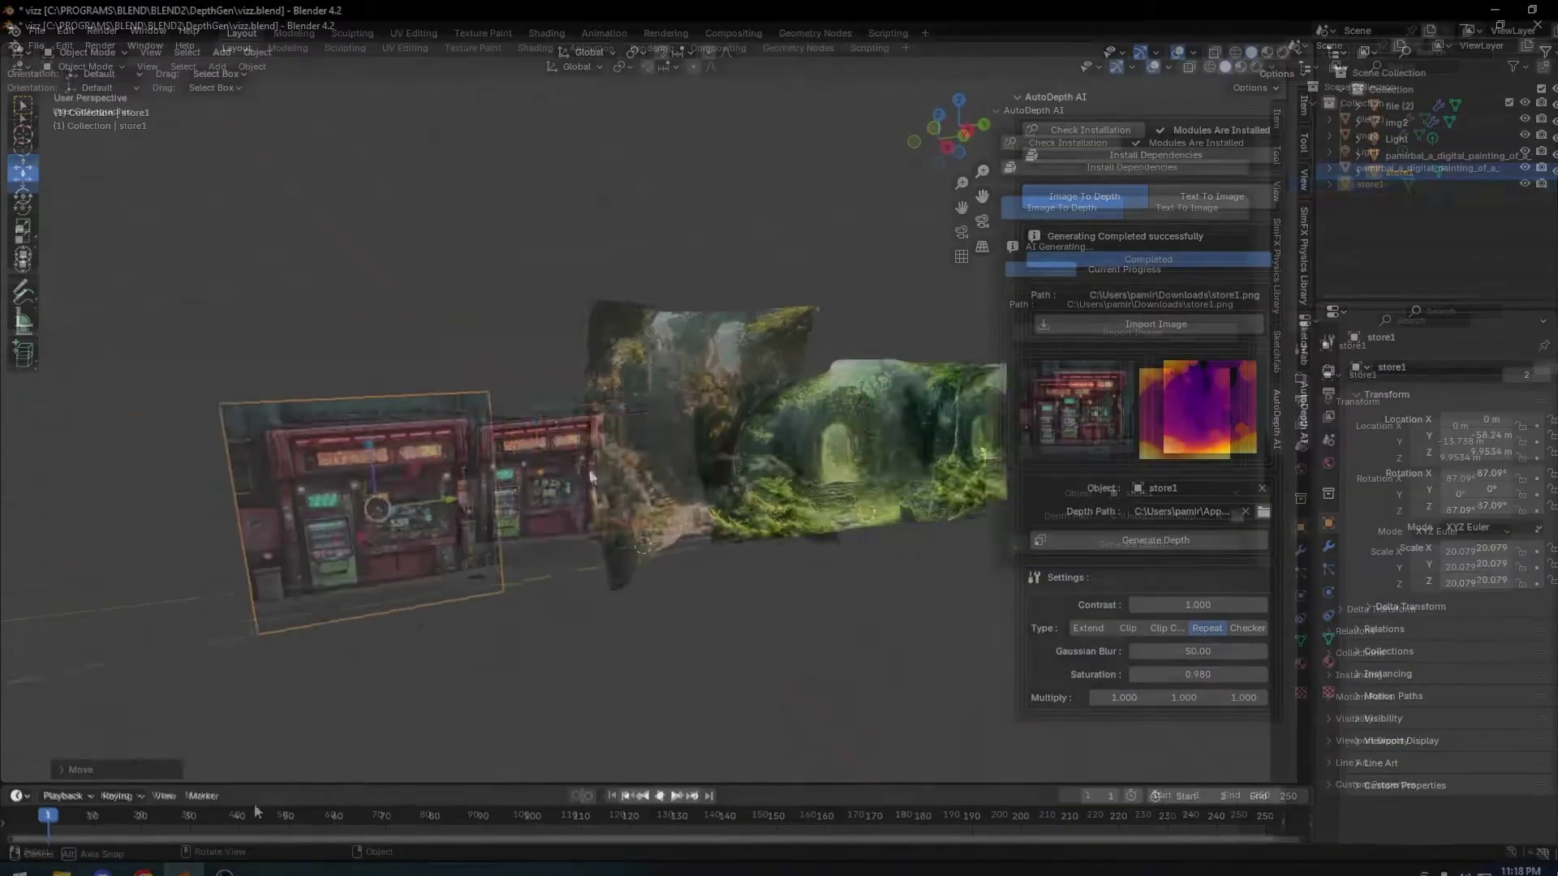
Step: Set the kiosk plane's displacement type to Clip and view the plane row orthographically from the side
click(1143, 676)
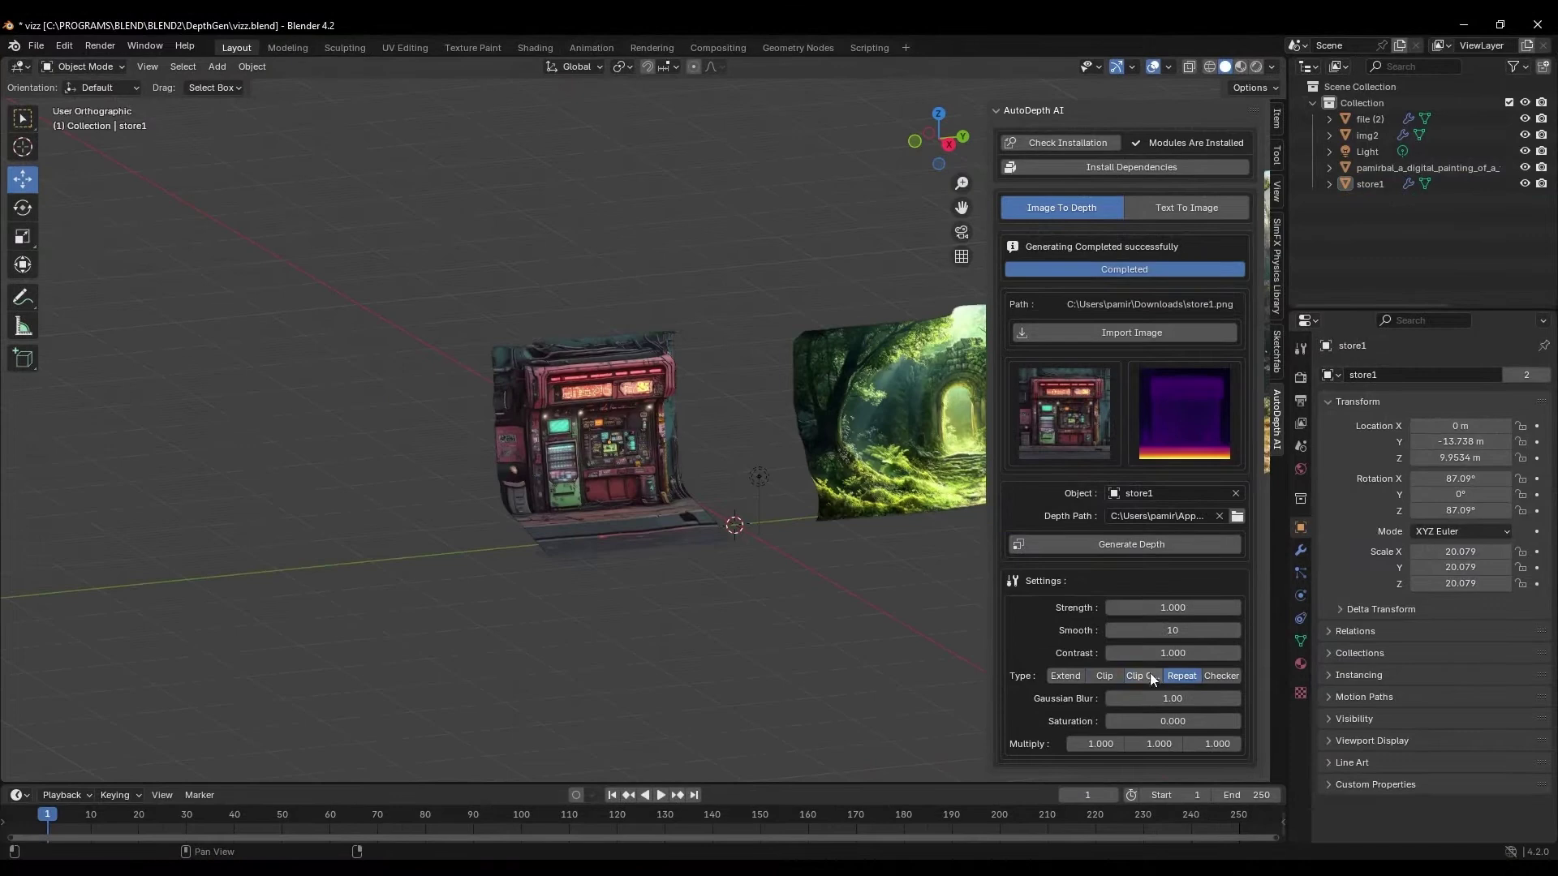
drag(1159, 744, 1132, 743)
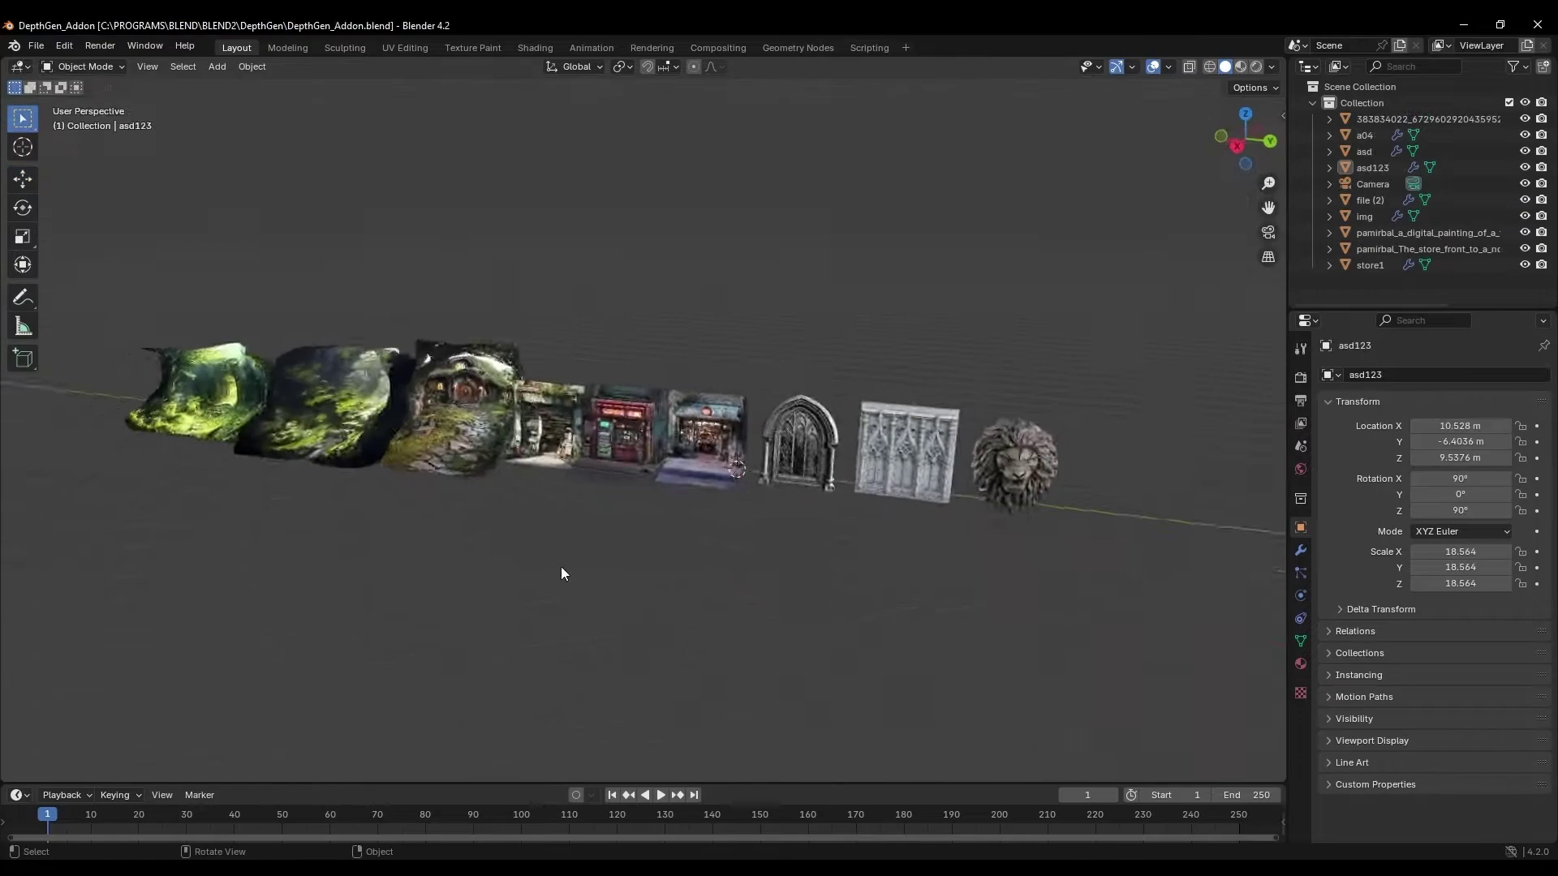
mouse_move(562, 567)
middle_down()
mouse_move(658, 547)
mouse_move(562, 571)
mouse_move(553, 535)
middle_up()
click(1267, 259)
mouse_move(1267, 265)
middle_down()
mouse_move(738, 547)
mouse_move(987, 400)
middle_up()
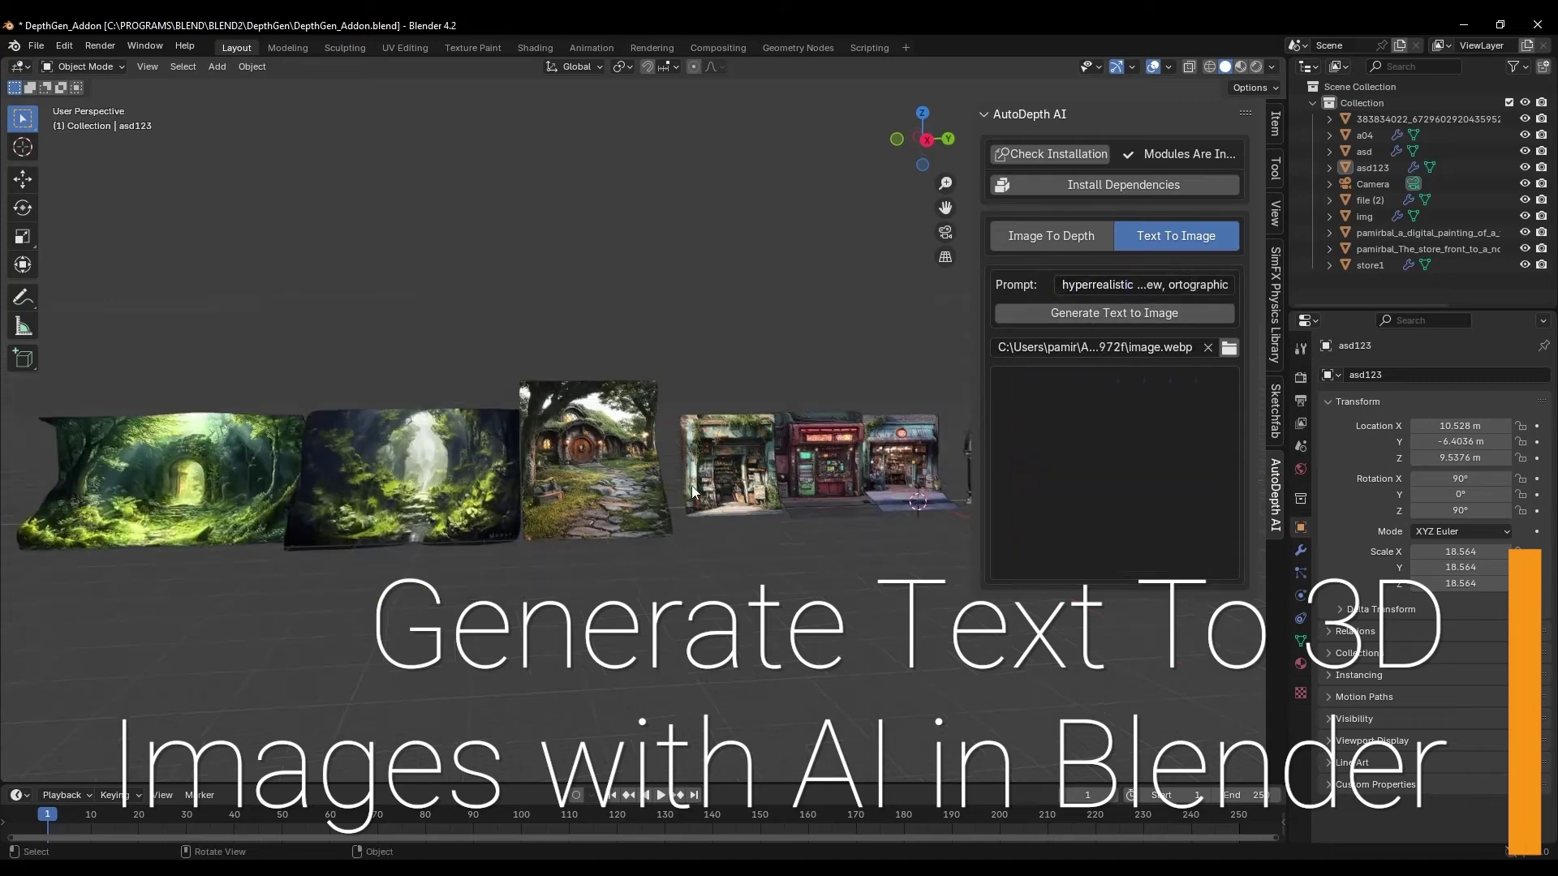
text(artstation,)
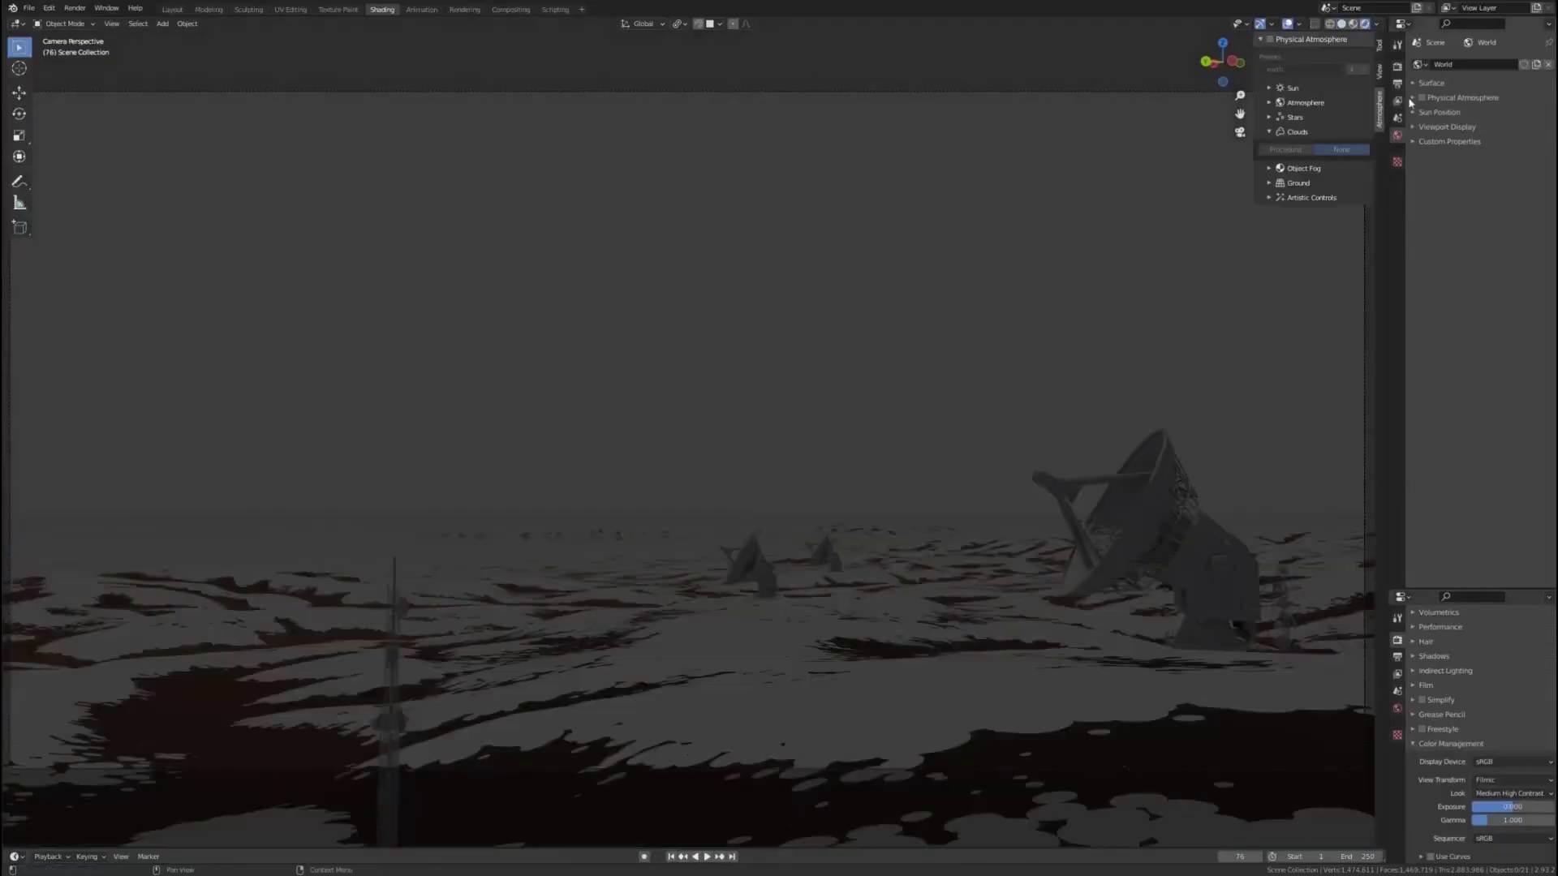
Step: Enable Physical Atmosphere, try the binary sun and hazy evening presets, and apply object fog
click(1271, 40)
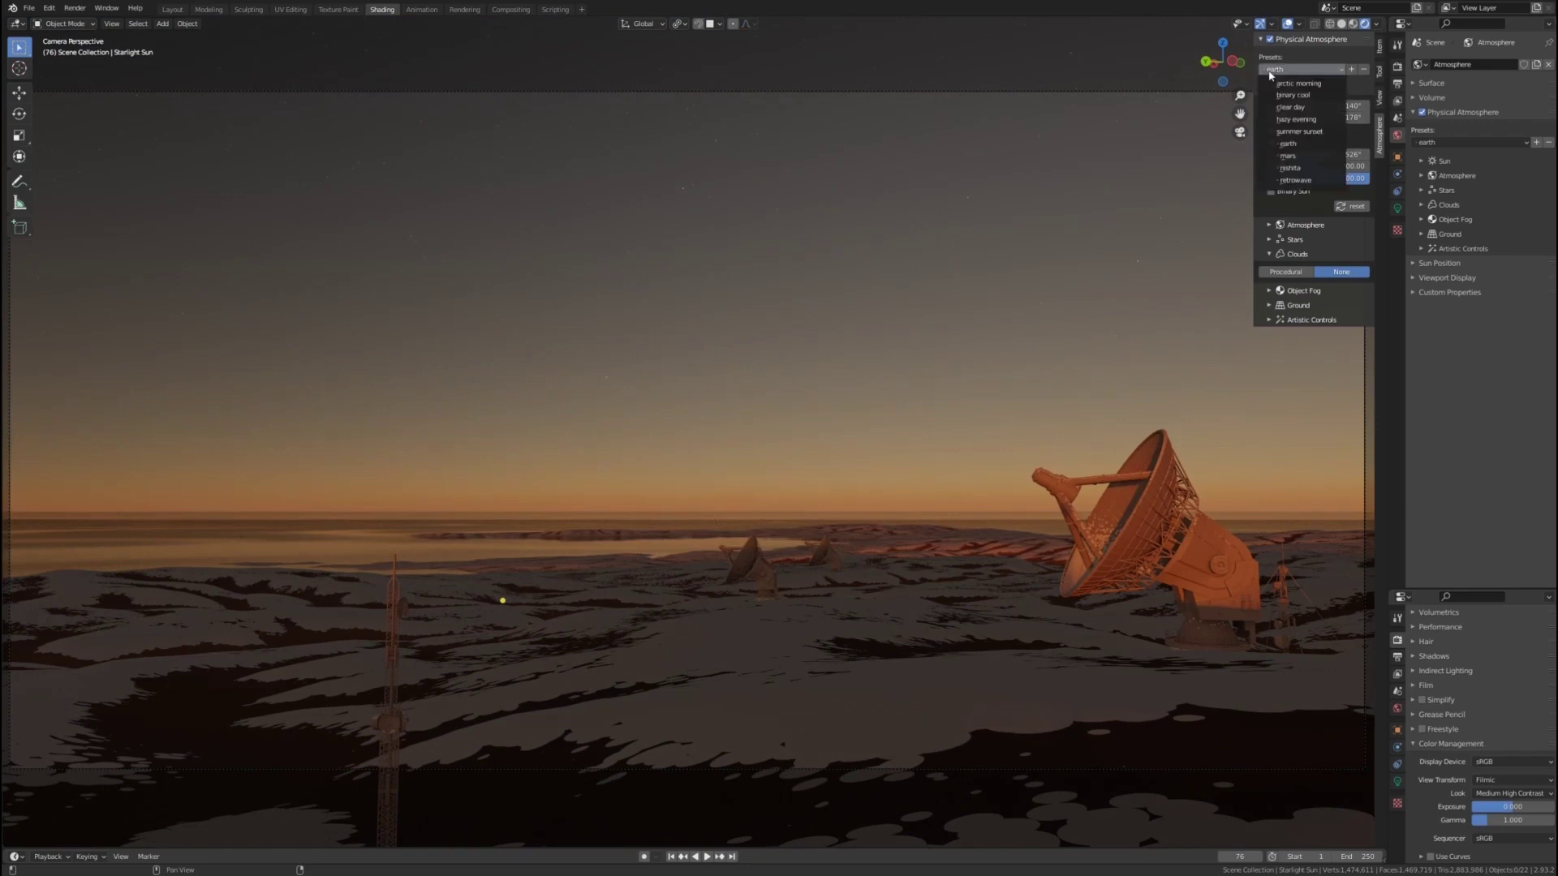
click(1301, 96)
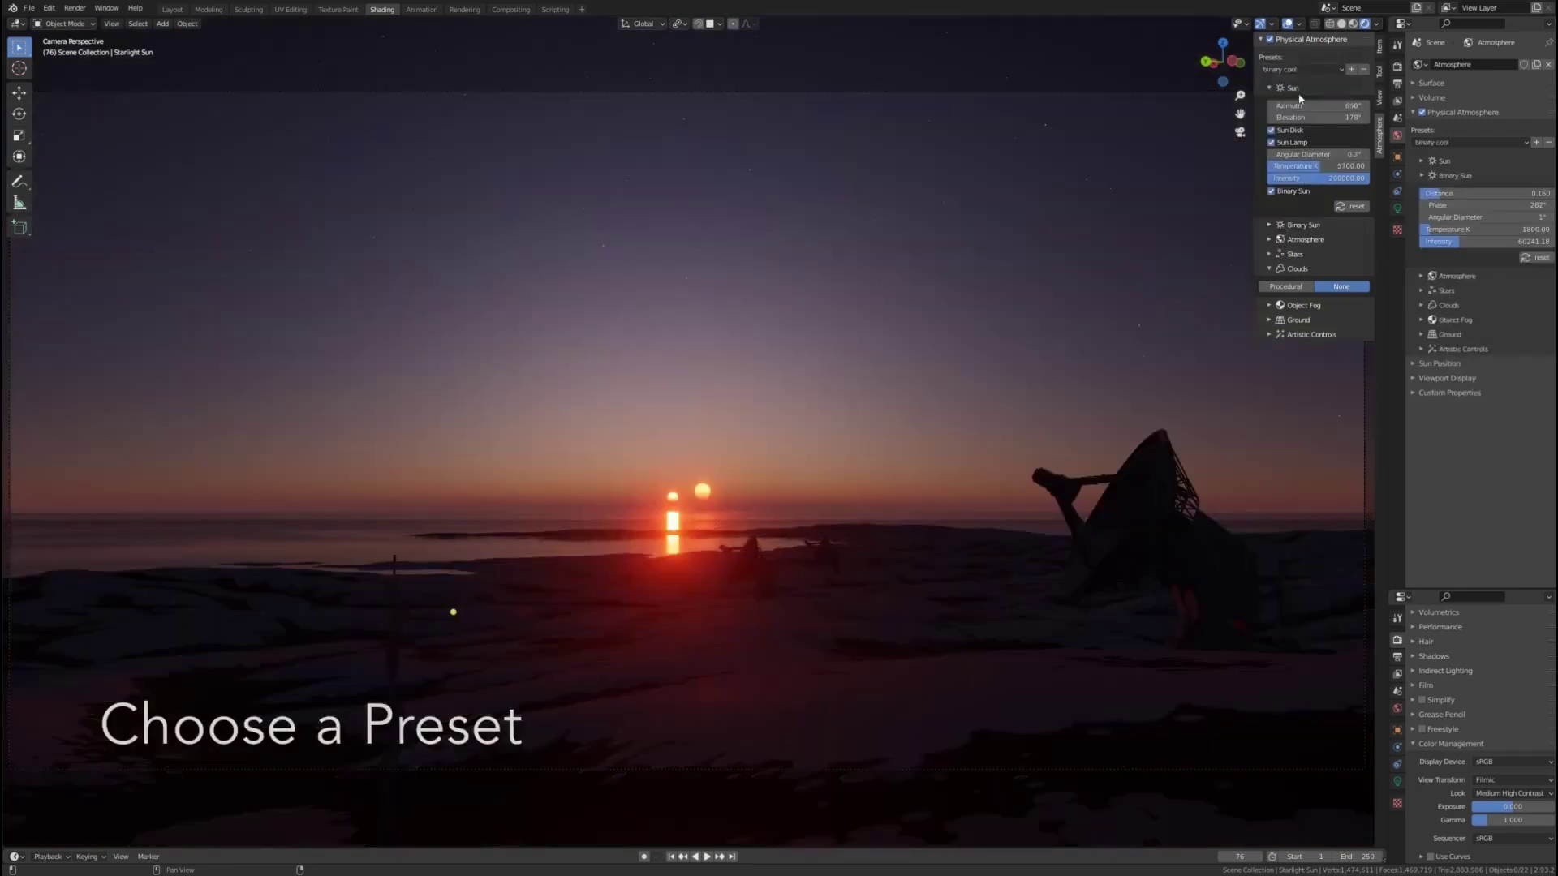
click(1299, 119)
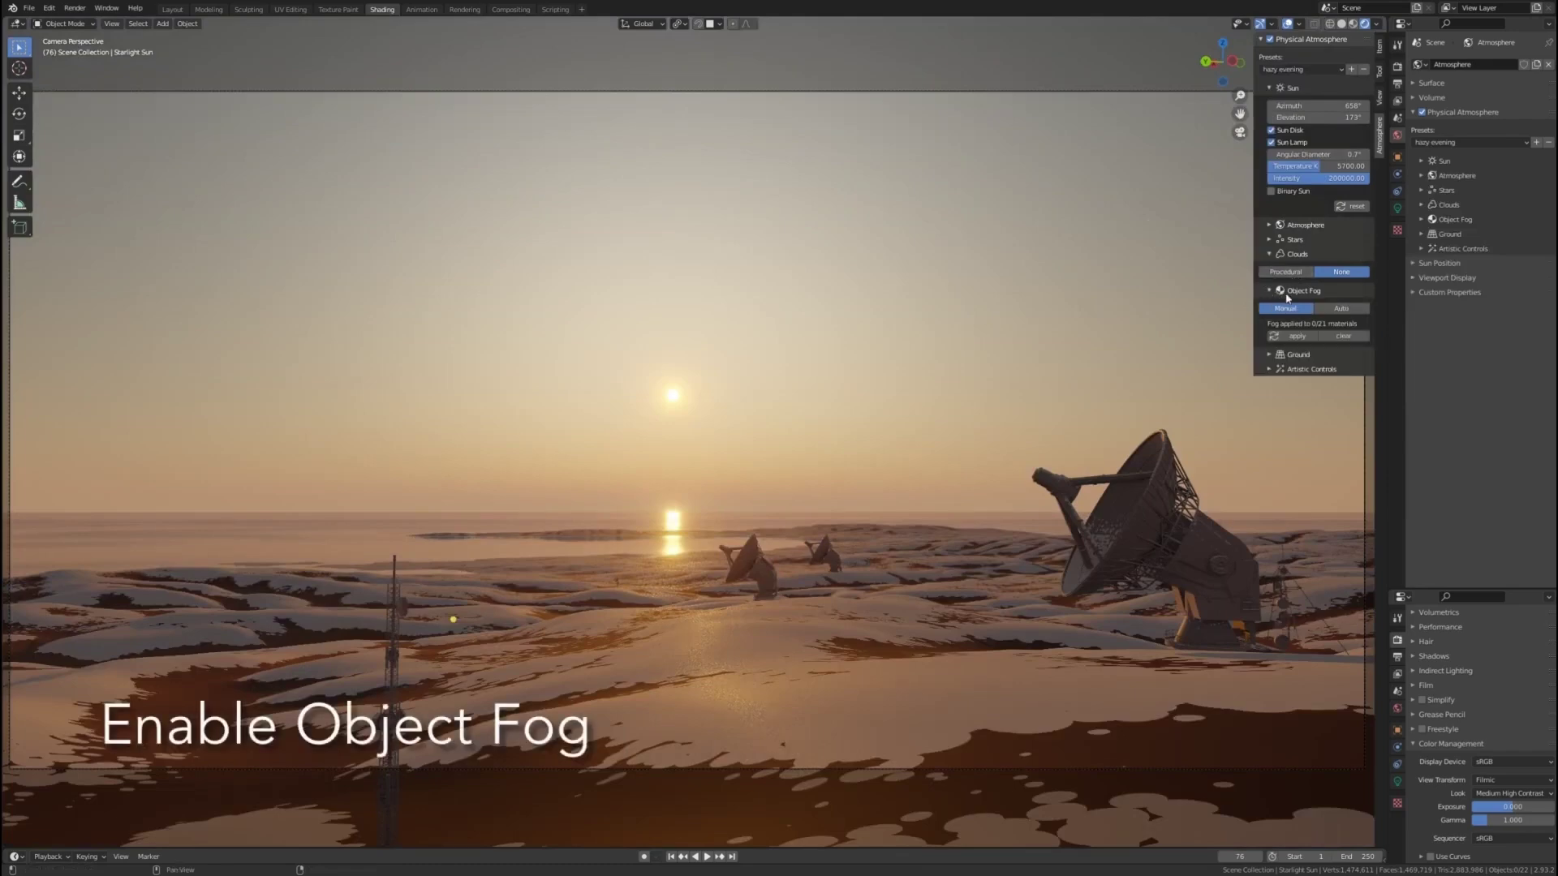
click(1300, 337)
Step: Fly the view over the terrain down toward the radar dishes
key(shift+grave)
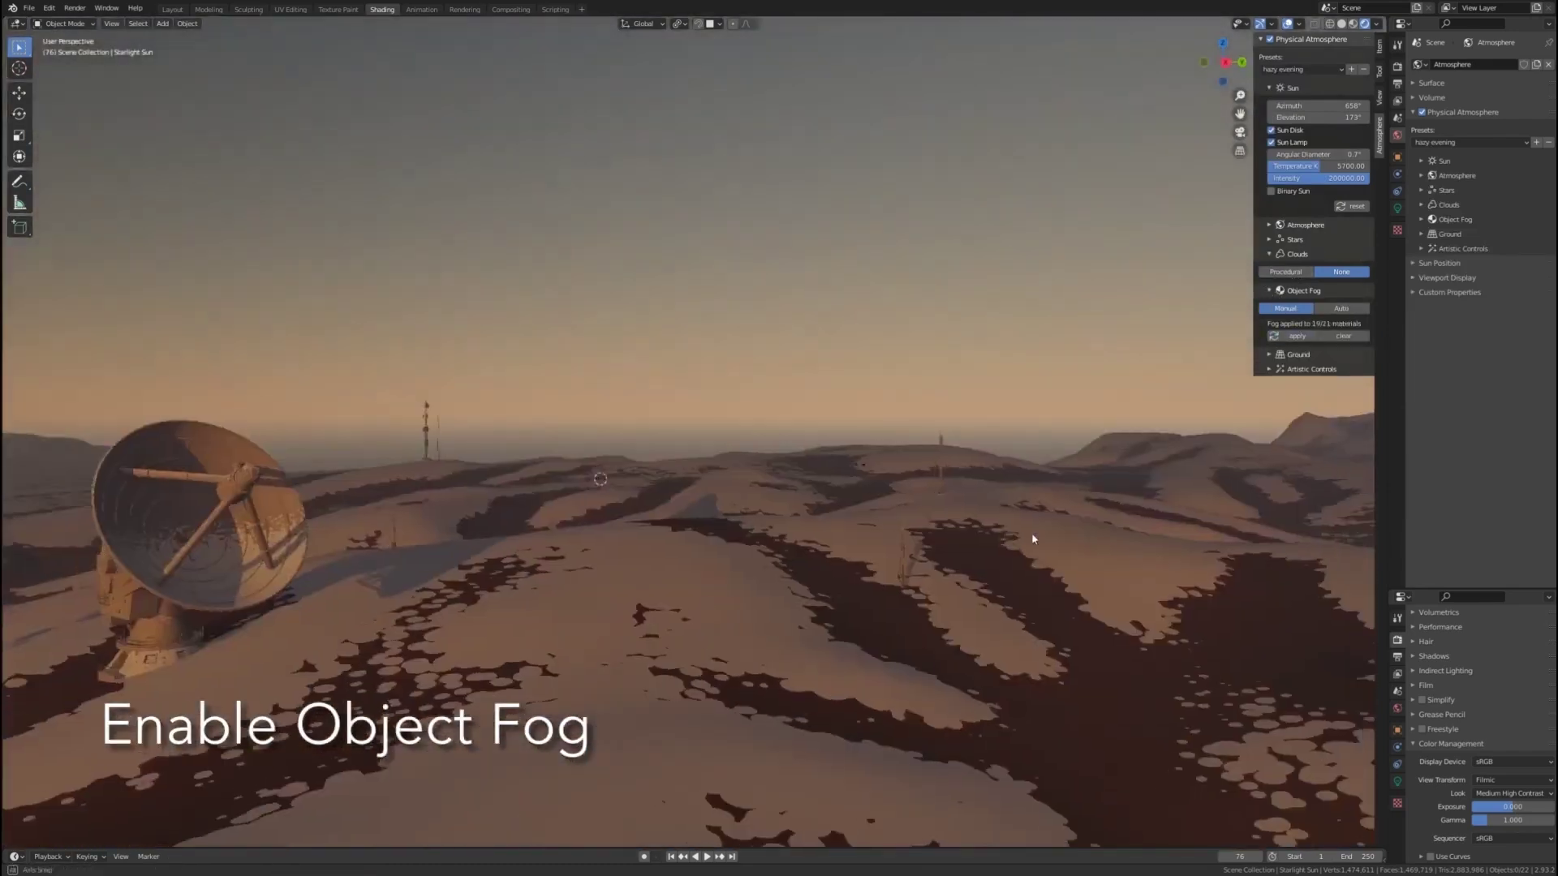
key(w)
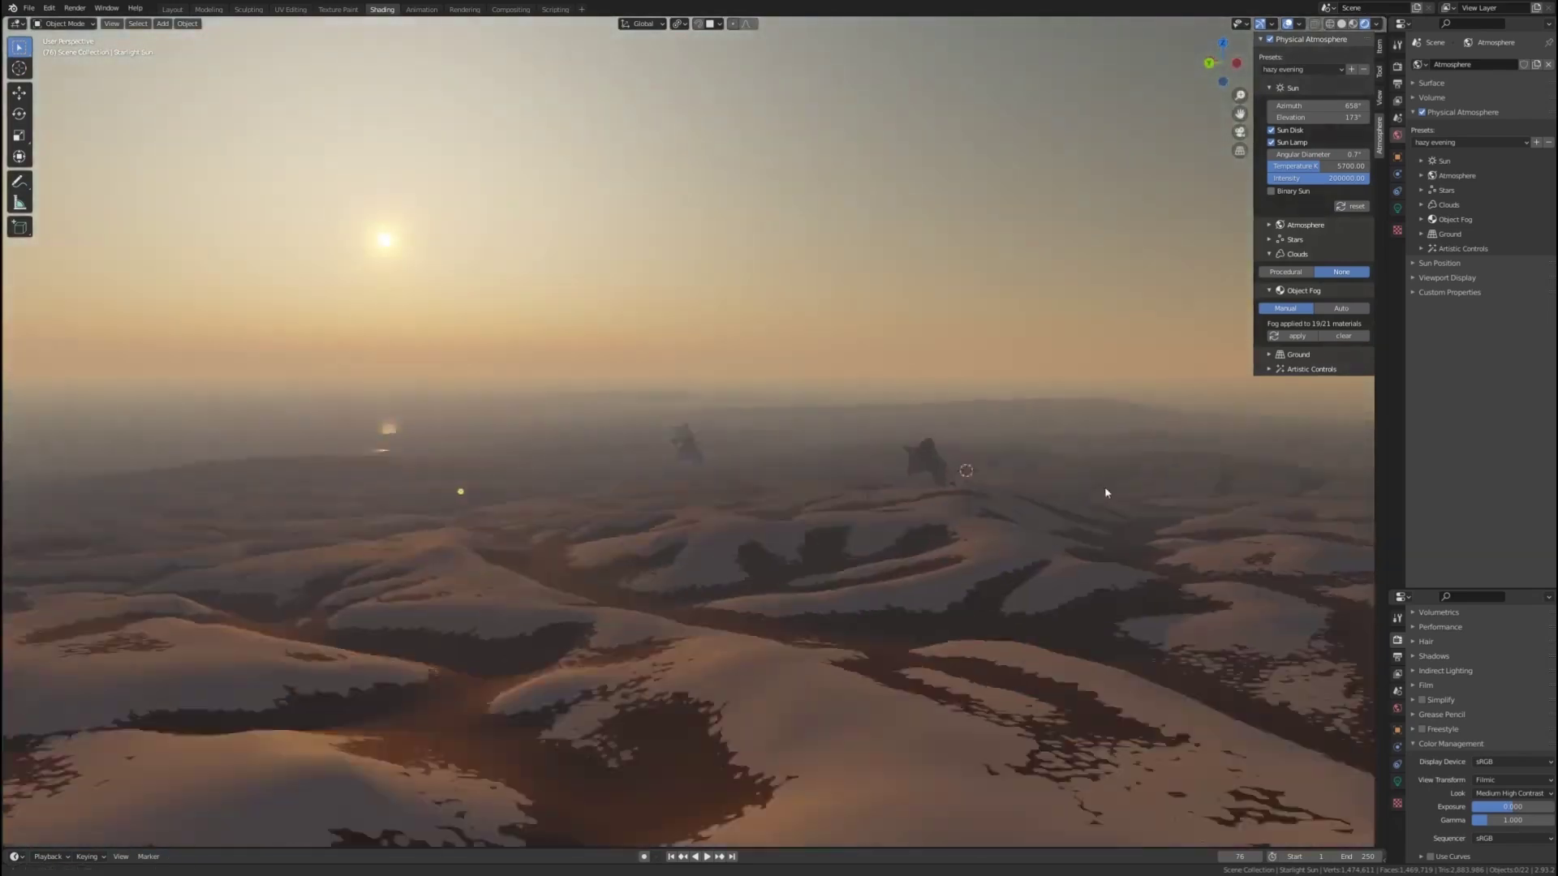
click(1053, 498)
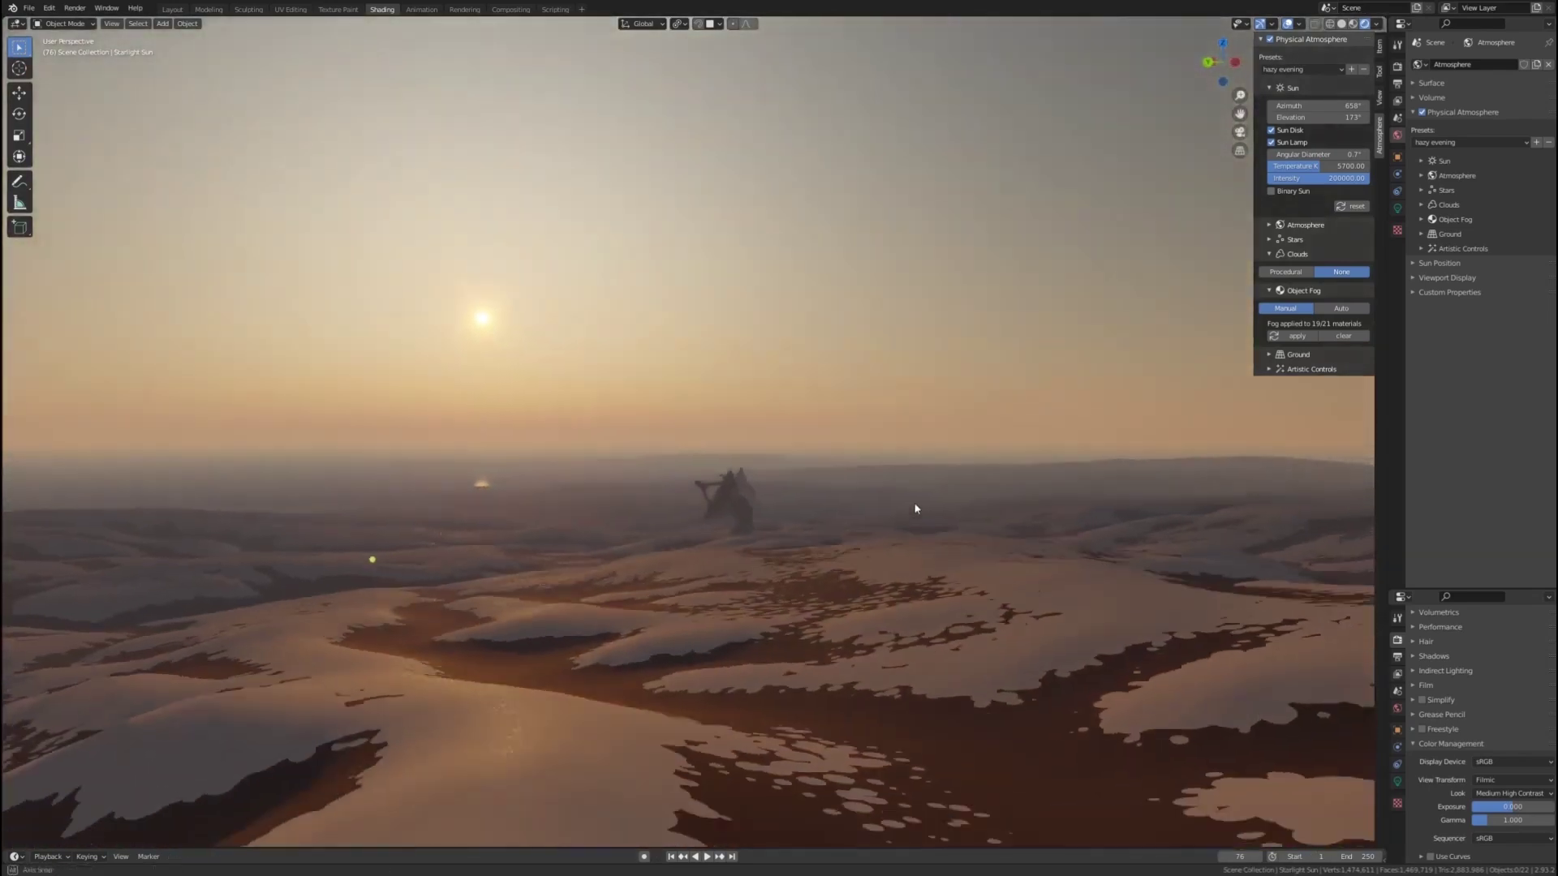
Step: Apply the summer sunset preset, sink the sun below the horizon, and make the atmosphere white
click(1303, 132)
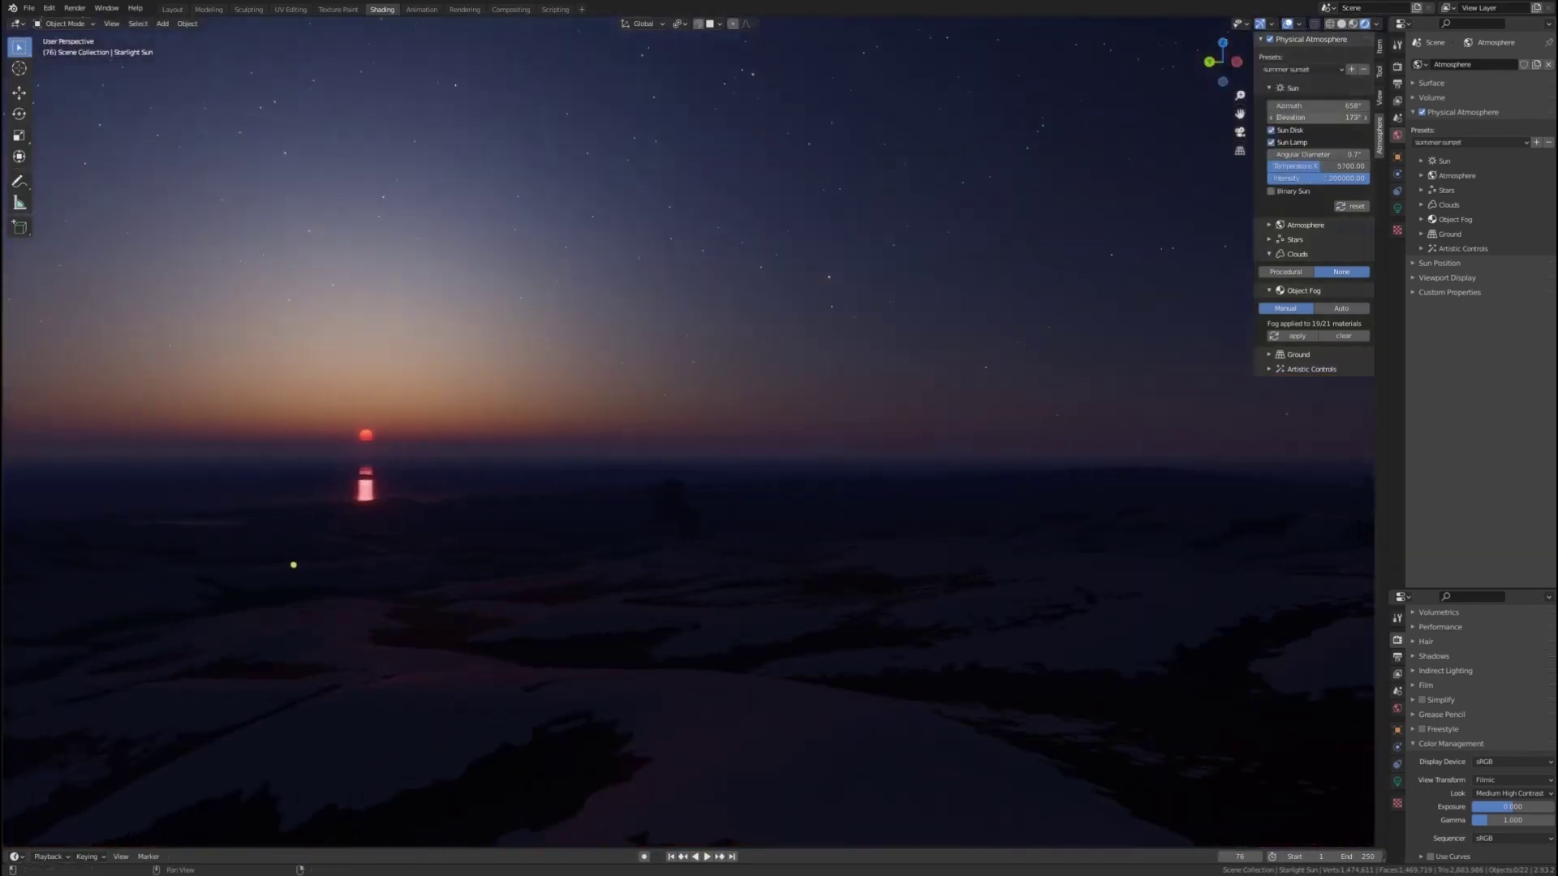
drag(1318, 116, 1339, 117)
key(n)
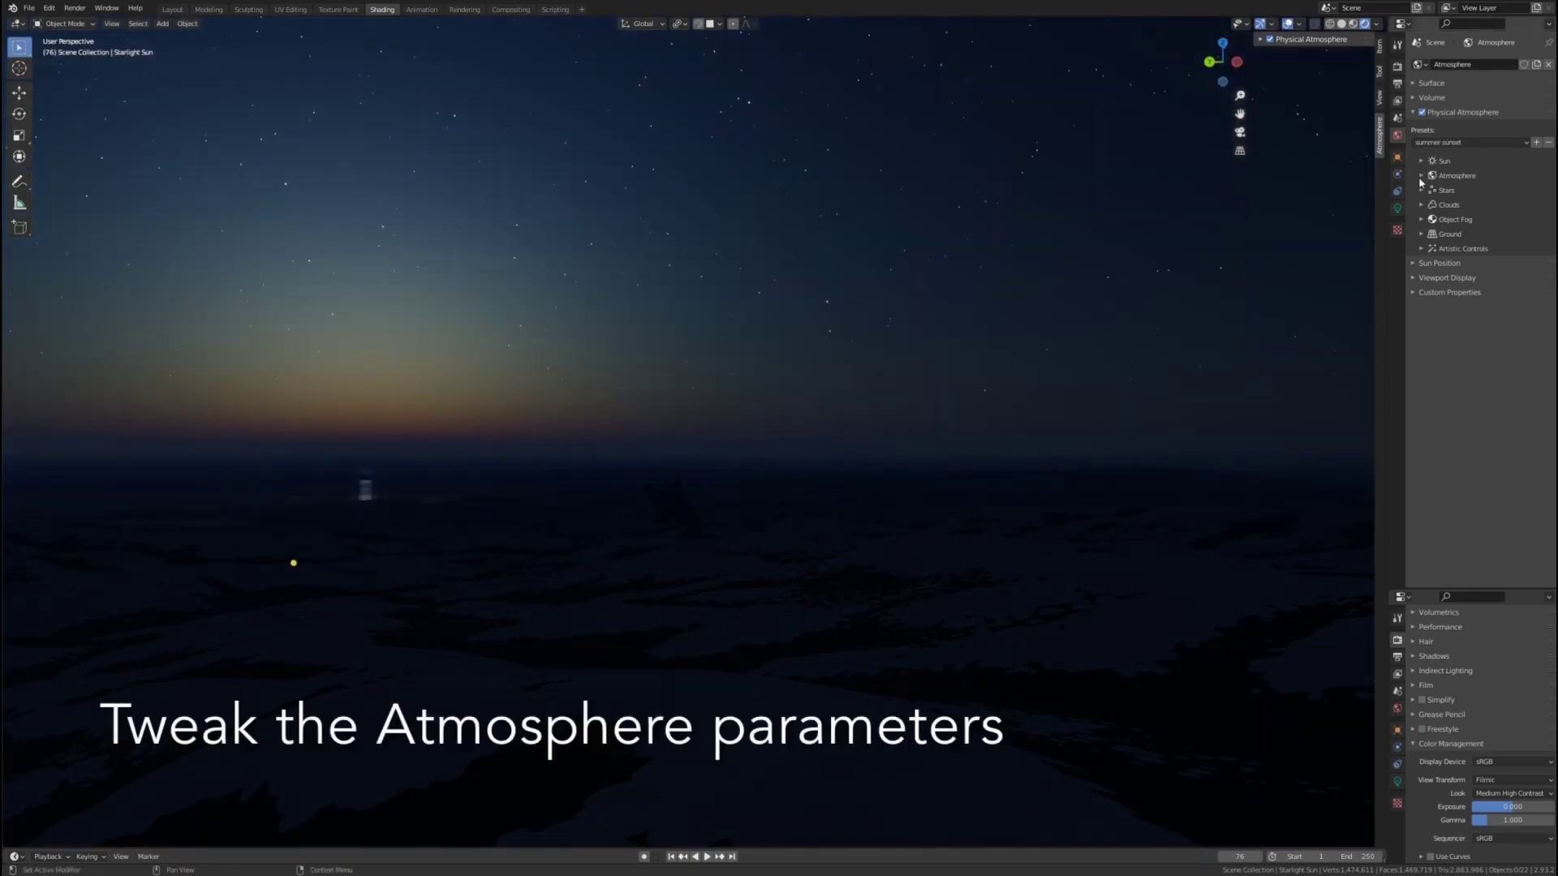
click(1492, 119)
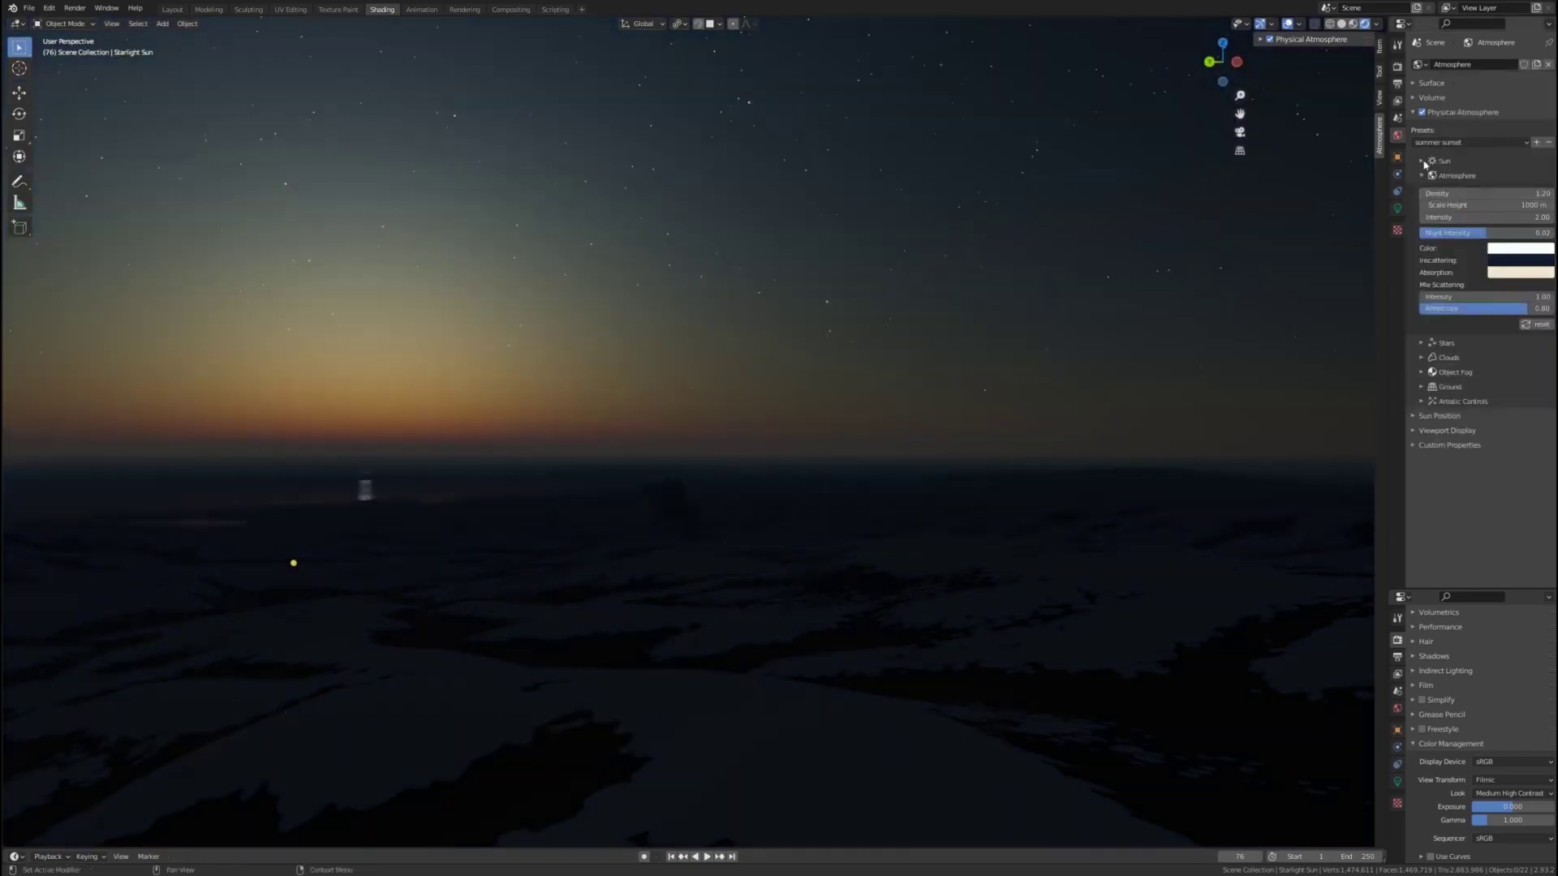
Step: Apply the binary cool two-sun preset, raise the sun, and enable procedural clouds
click(1425, 162)
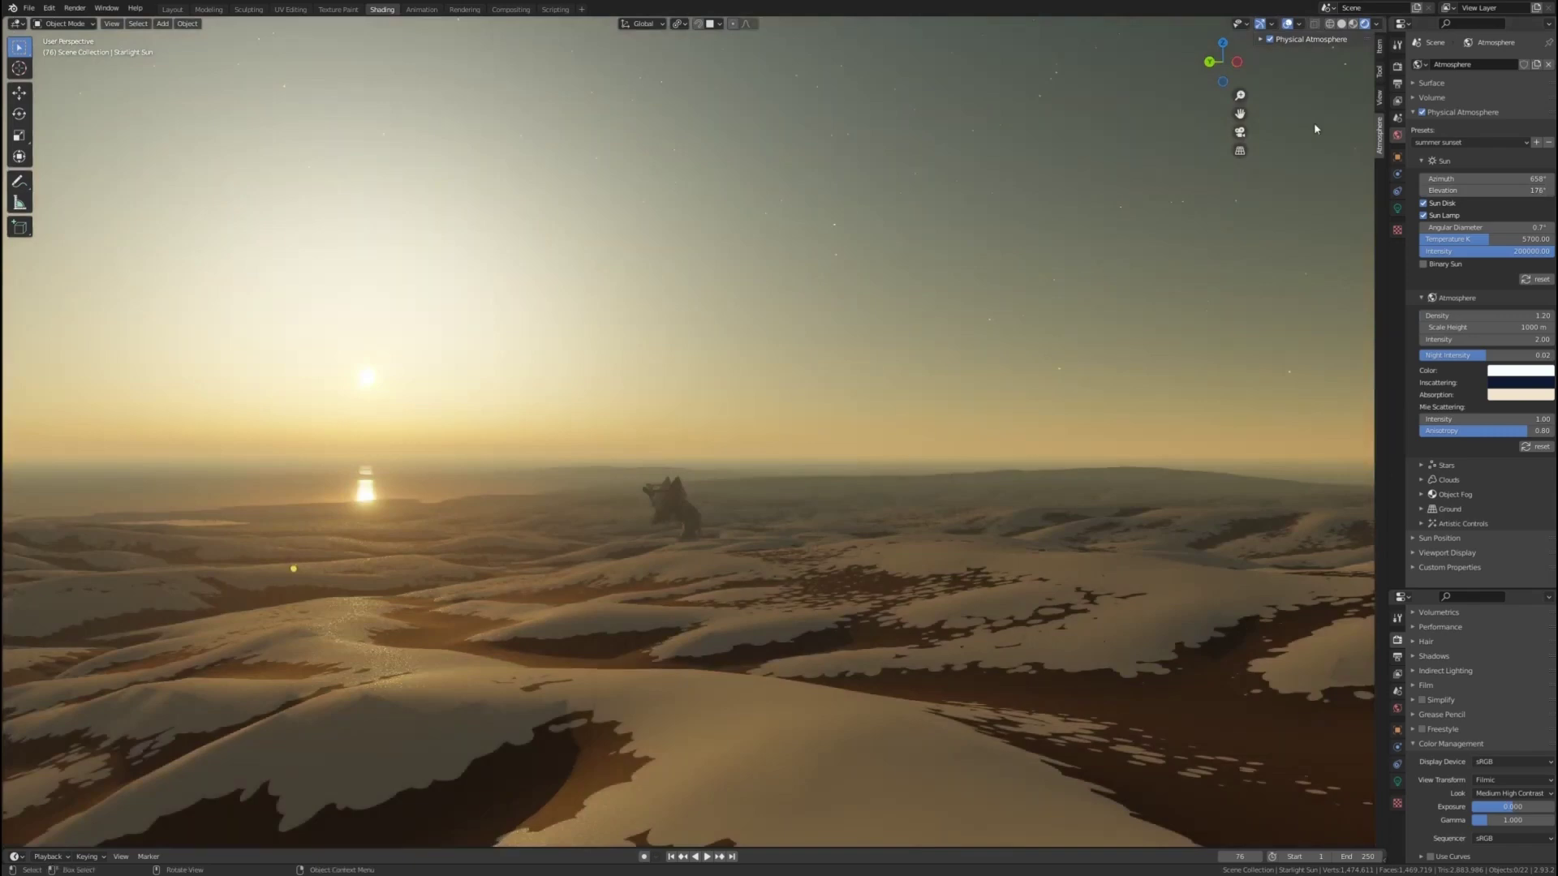
click(1447, 168)
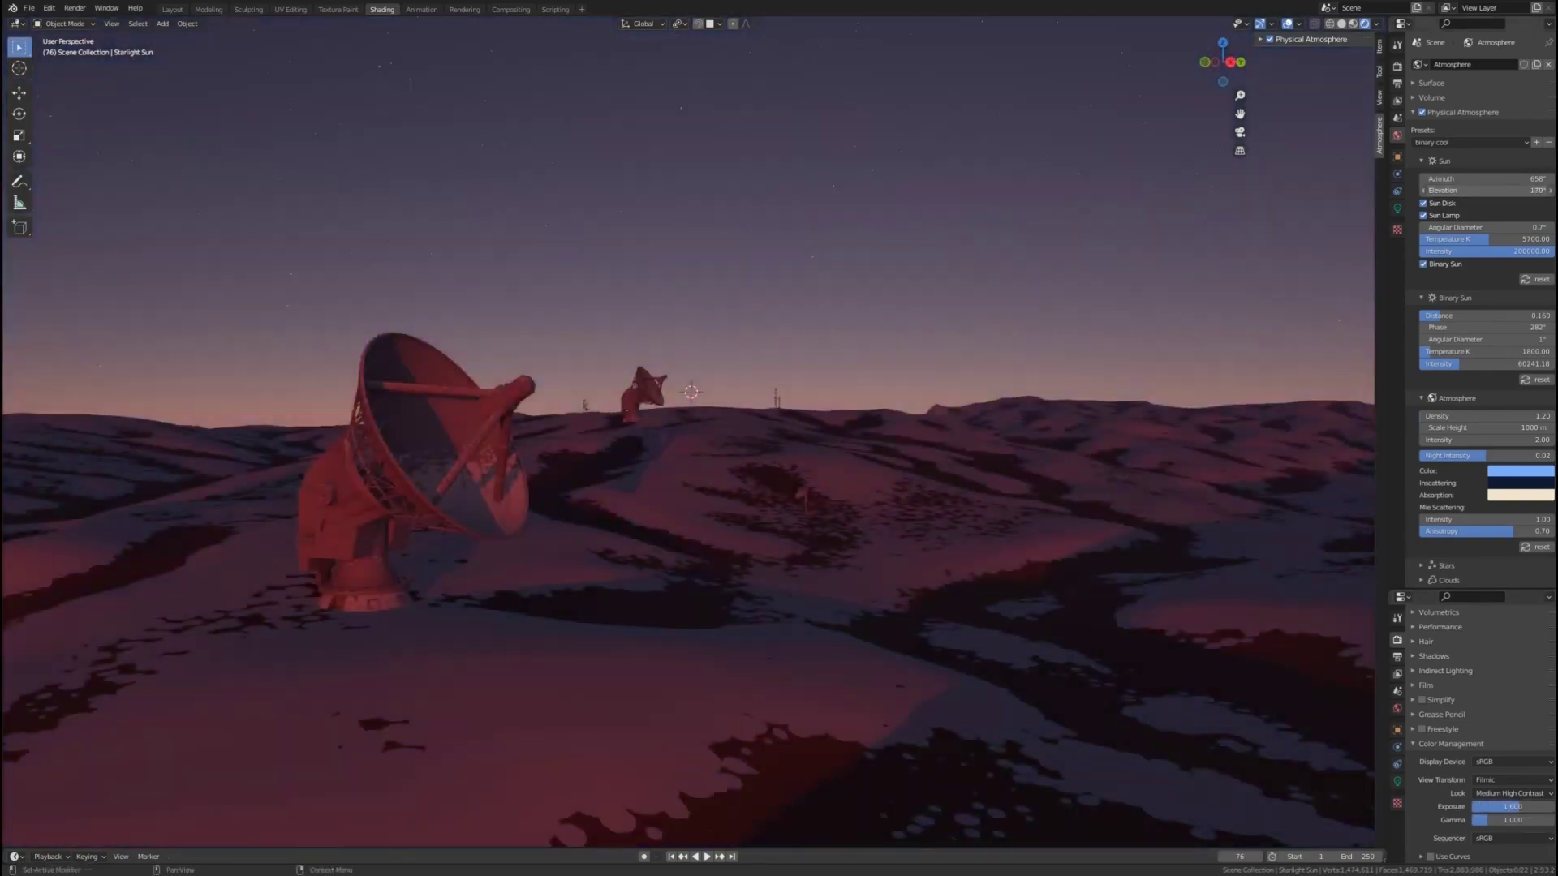
drag(1485, 190, 1509, 190)
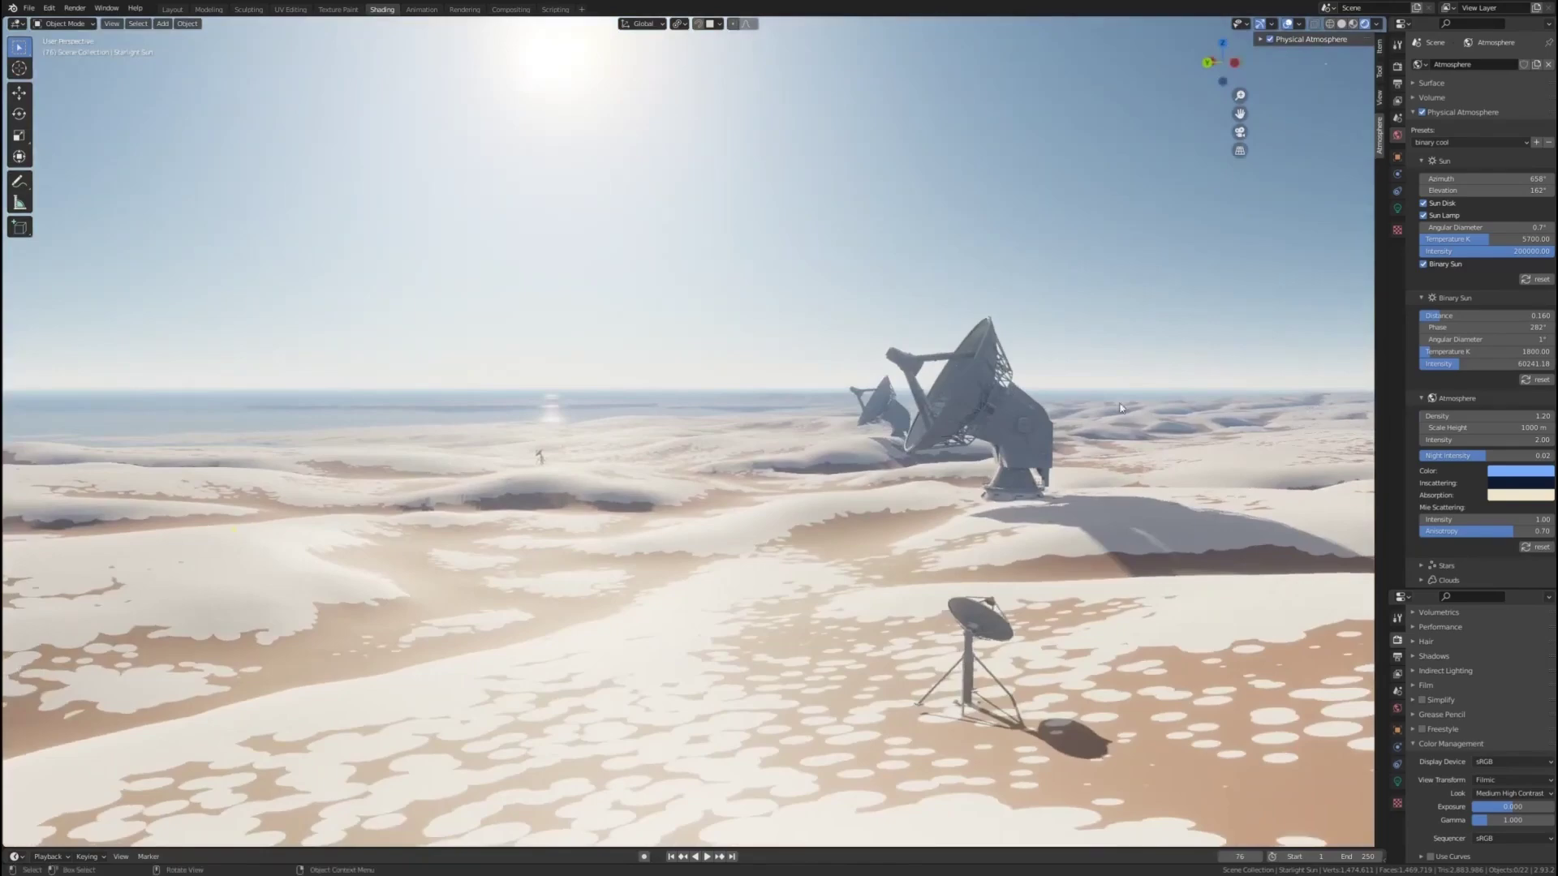
scroll(1418, 504, down, 3)
click(1453, 513)
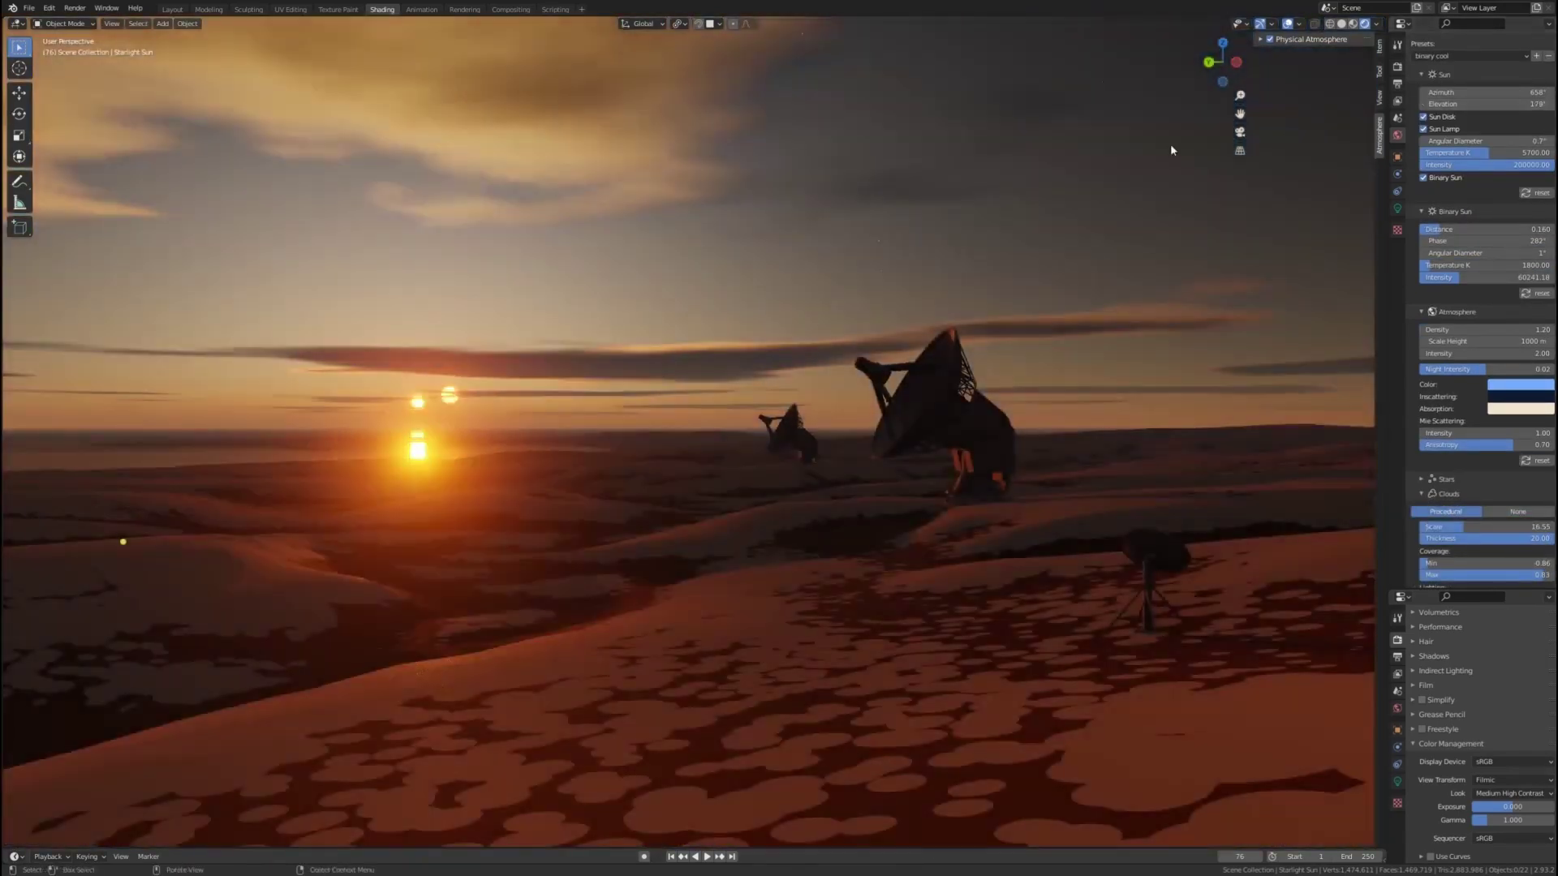
Step: Swing the suns' azimuth across the sky, then thin the clouds and enlarge their scale
middle_drag(1169, 145, 1041, 248)
mouse_move(1483, 92)
mouse_down()
mouse_move(1522, 92)
mouse_move(1473, 91)
mouse_up()
scroll(1450, 499, down, 5)
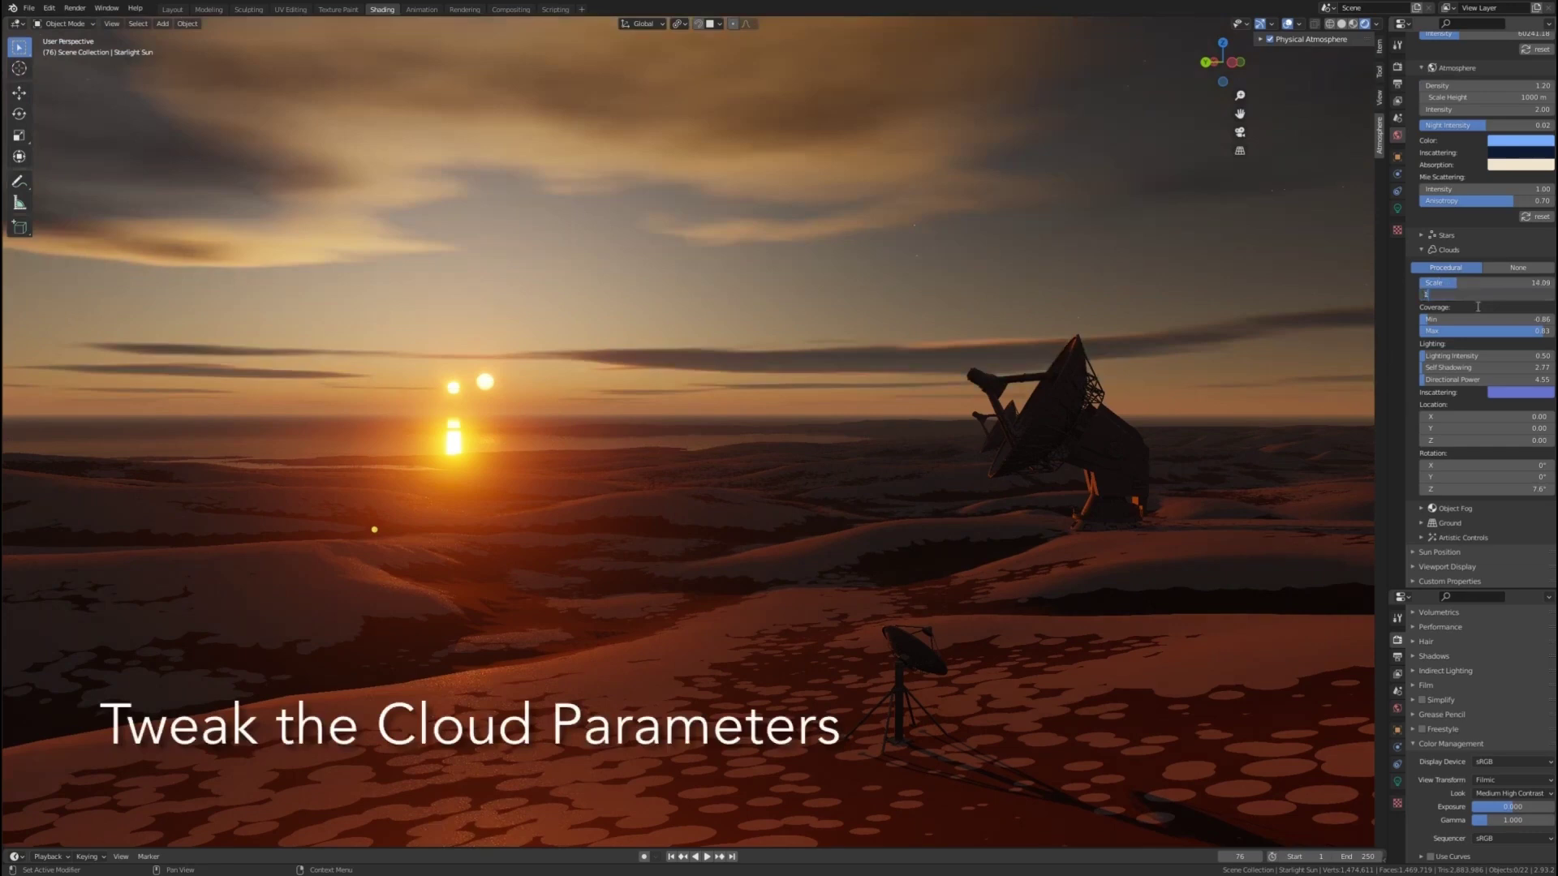
mouse_move(1510, 293)
mouse_down()
mouse_move(1476, 293)
mouse_move(1522, 329)
mouse_up()
drag(1456, 282, 1522, 282)
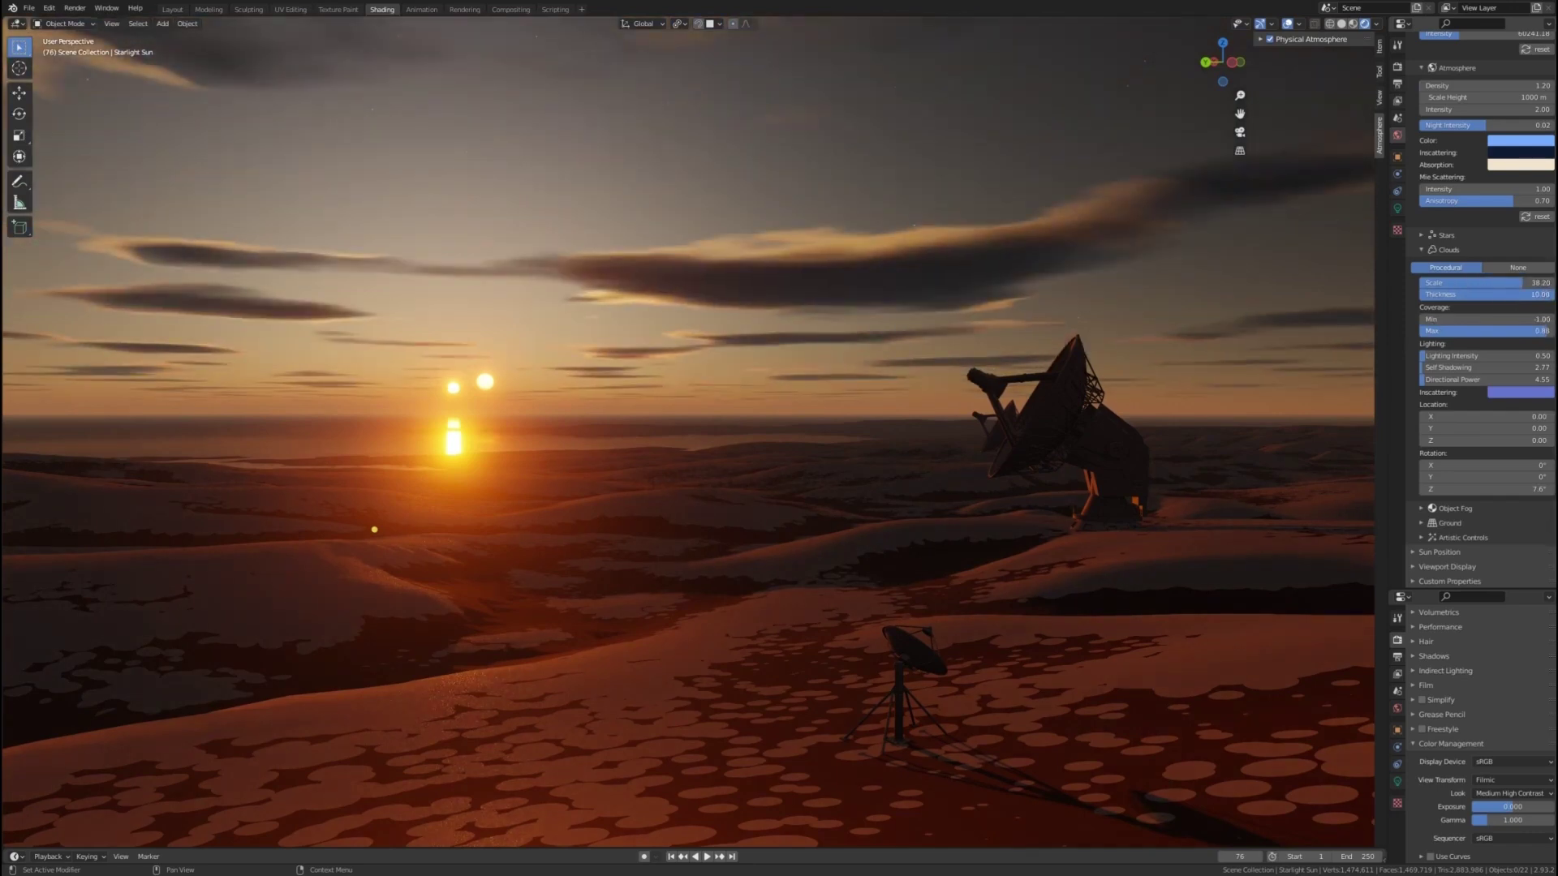
Step: Brighten the cloud lighting, shift the clouds along Location Y, and rotate them on Z
drag(1425, 357, 1426, 378)
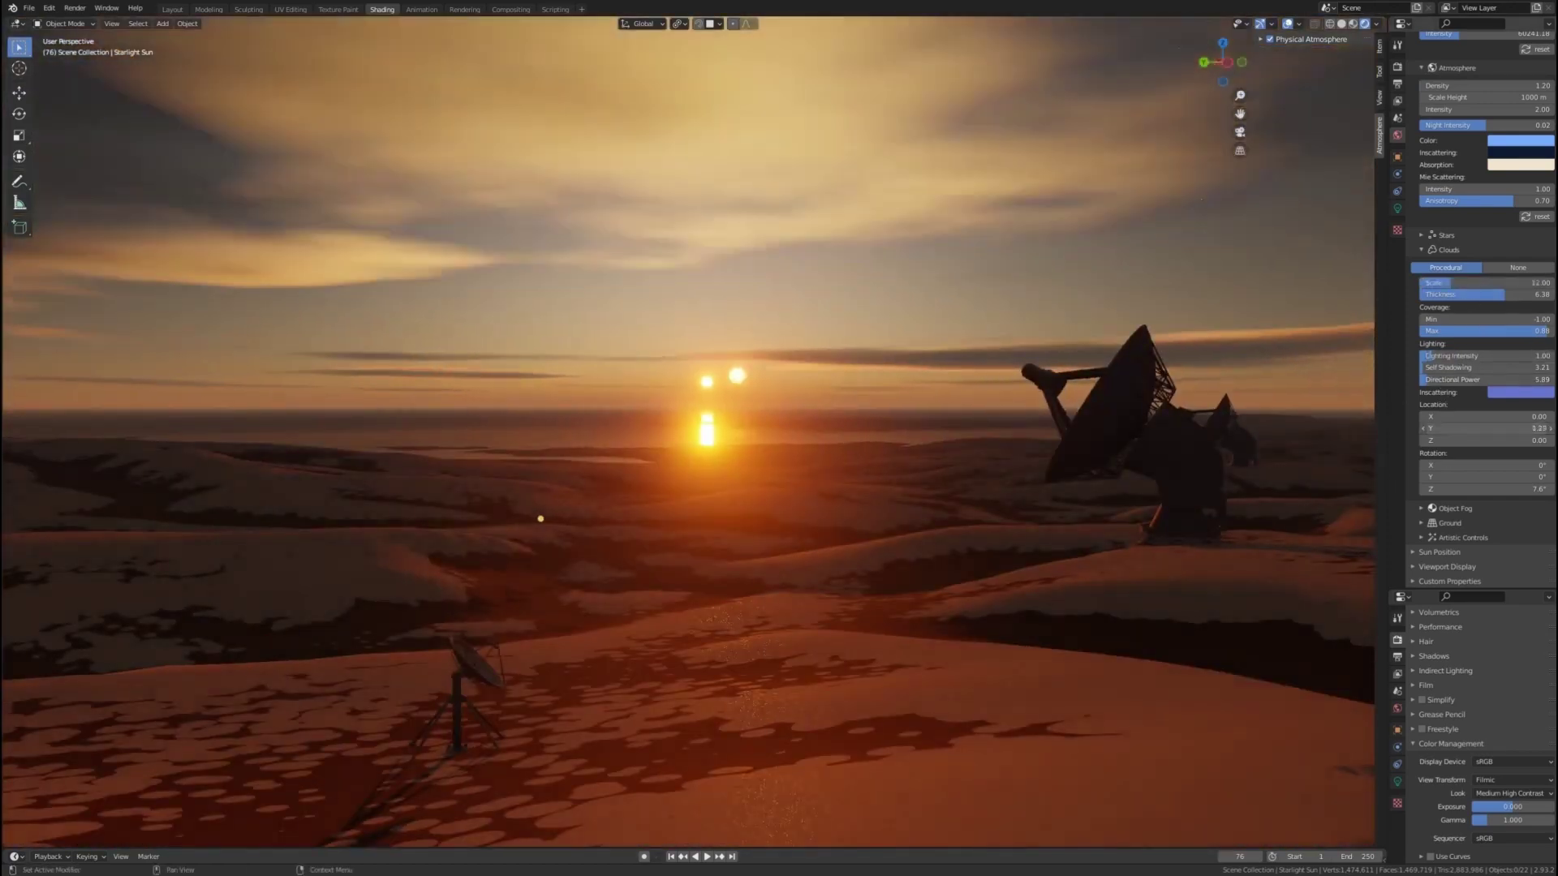
drag(1486, 429, 1461, 429)
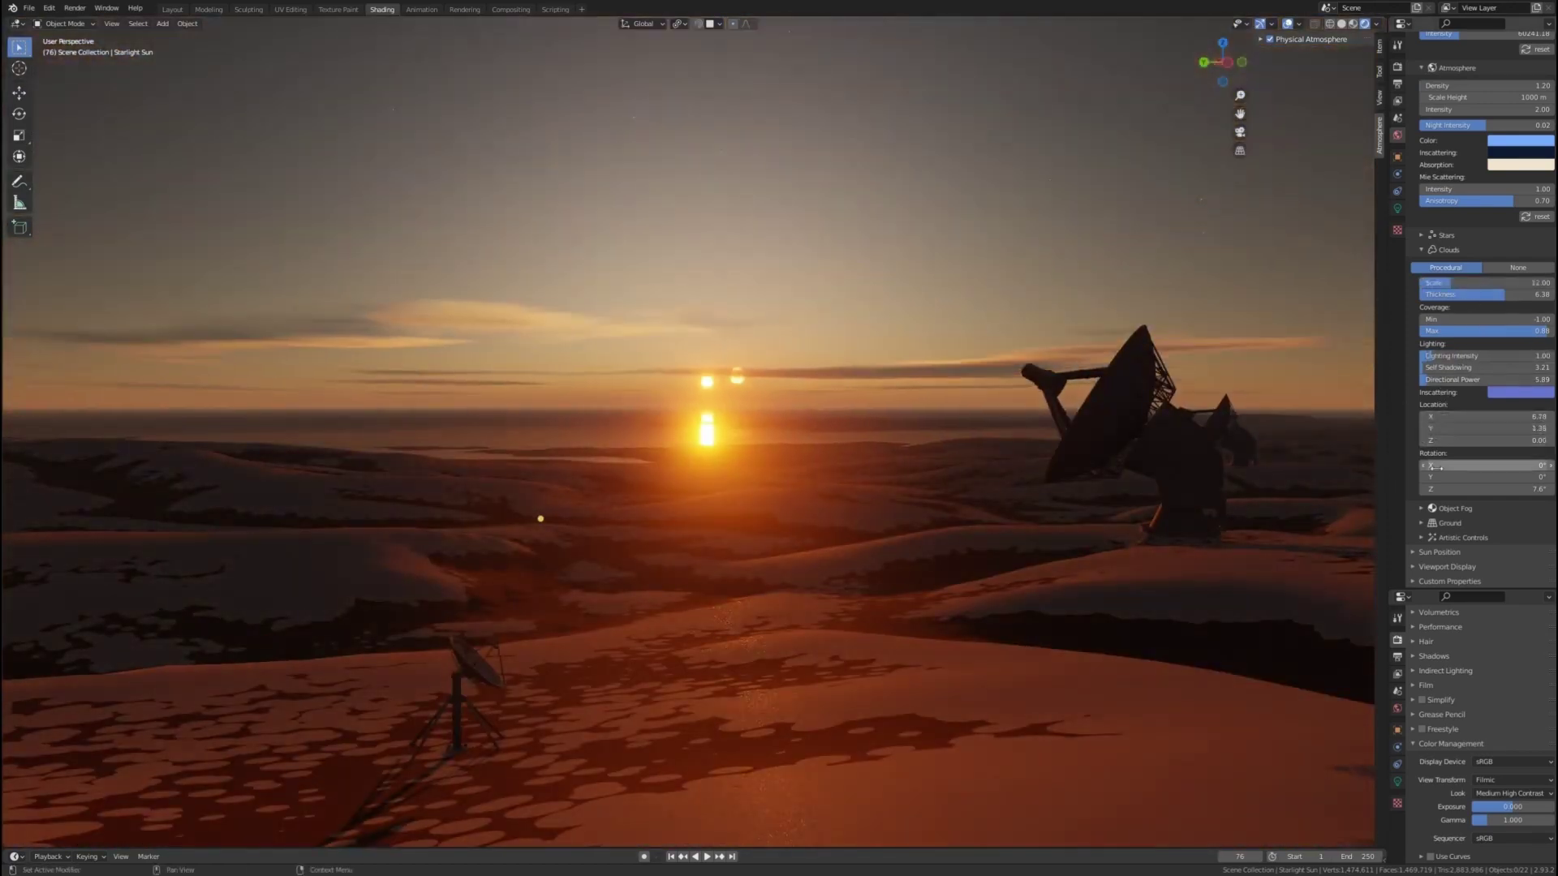
drag(1449, 489, 1497, 489)
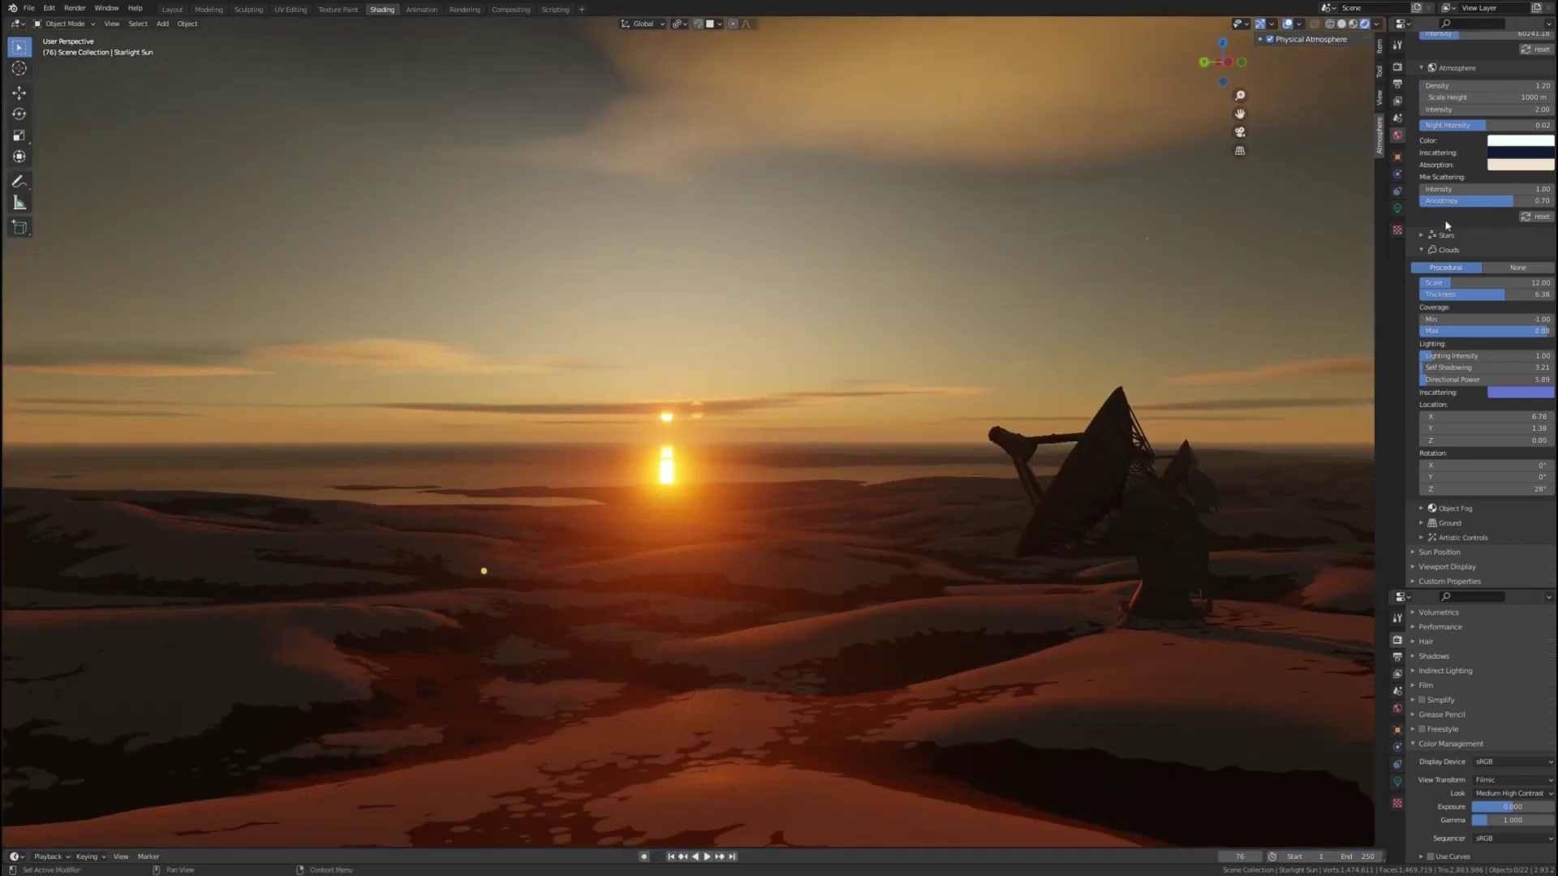
Step: Disable Binary Sun, tint the atmosphere a slightly brighter blue, and raise star brightness
click(1476, 180)
scroll(1468, 268, up, 3)
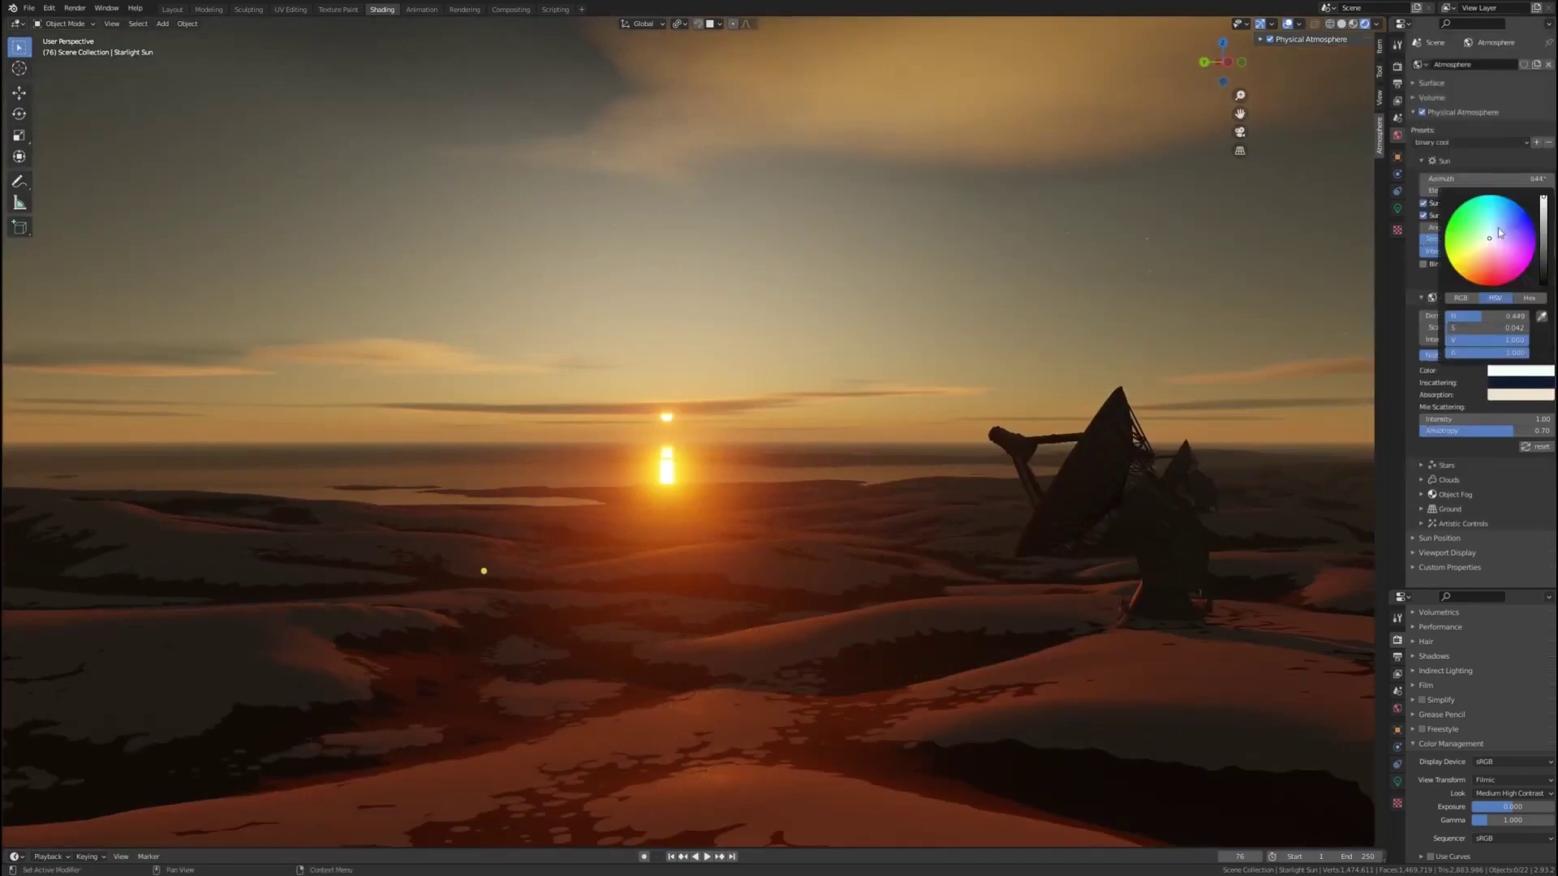
drag(1499, 233, 1509, 219)
drag(1544, 278, 1509, 274)
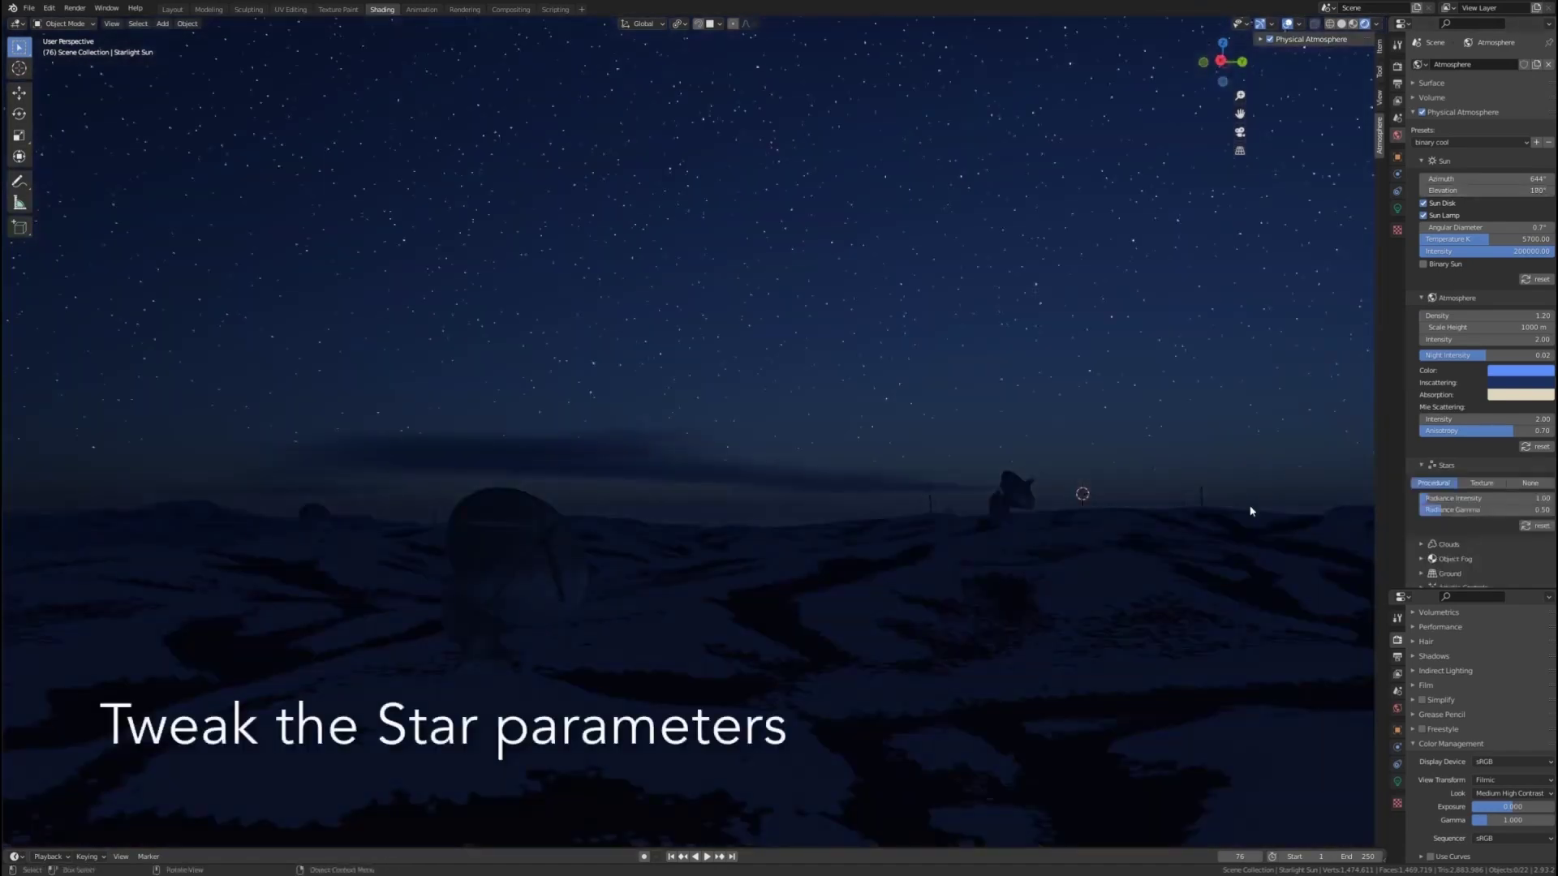
drag(1432, 509, 1458, 502)
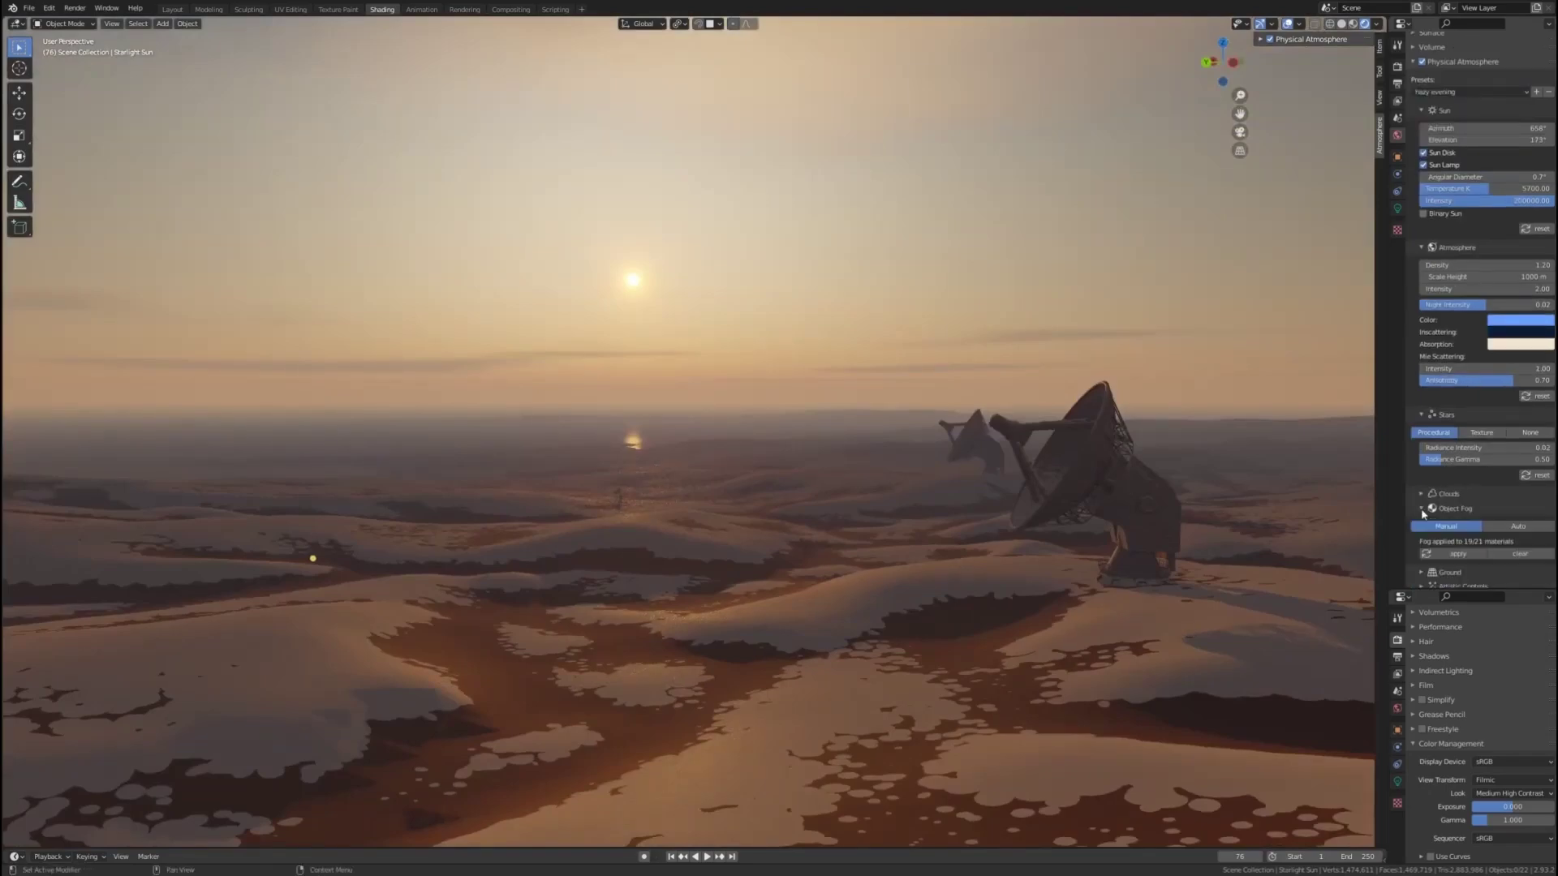
Step: Clear the fog, toggle Physical Atmosphere, use the camera view, and apply the hazy evening preset
click(1510, 554)
scroll(1424, 351, up, 2)
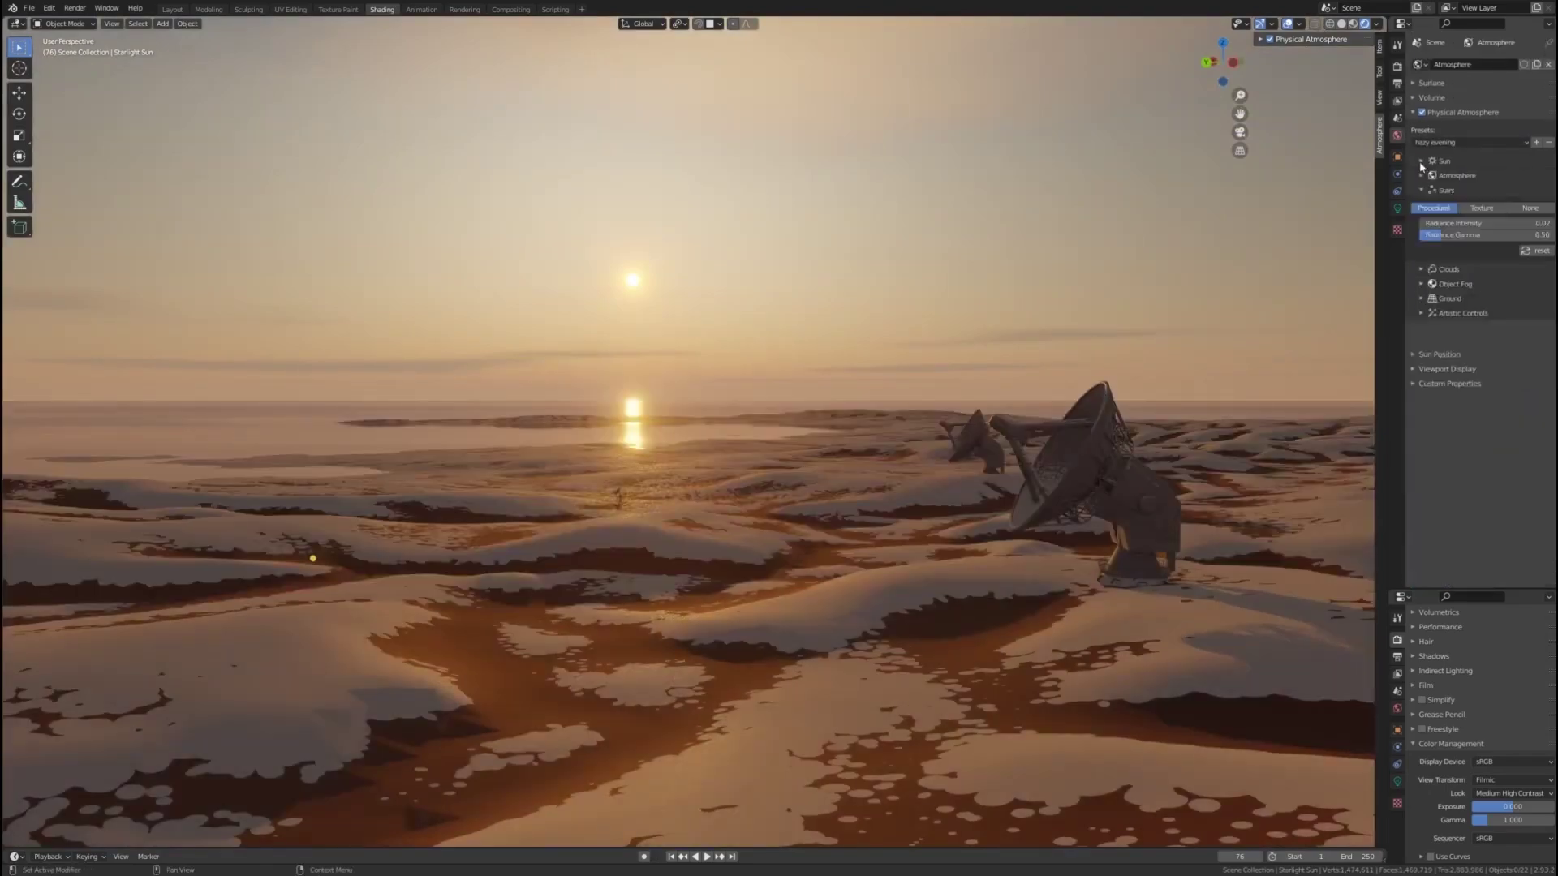
click(1264, 39)
click(1270, 41)
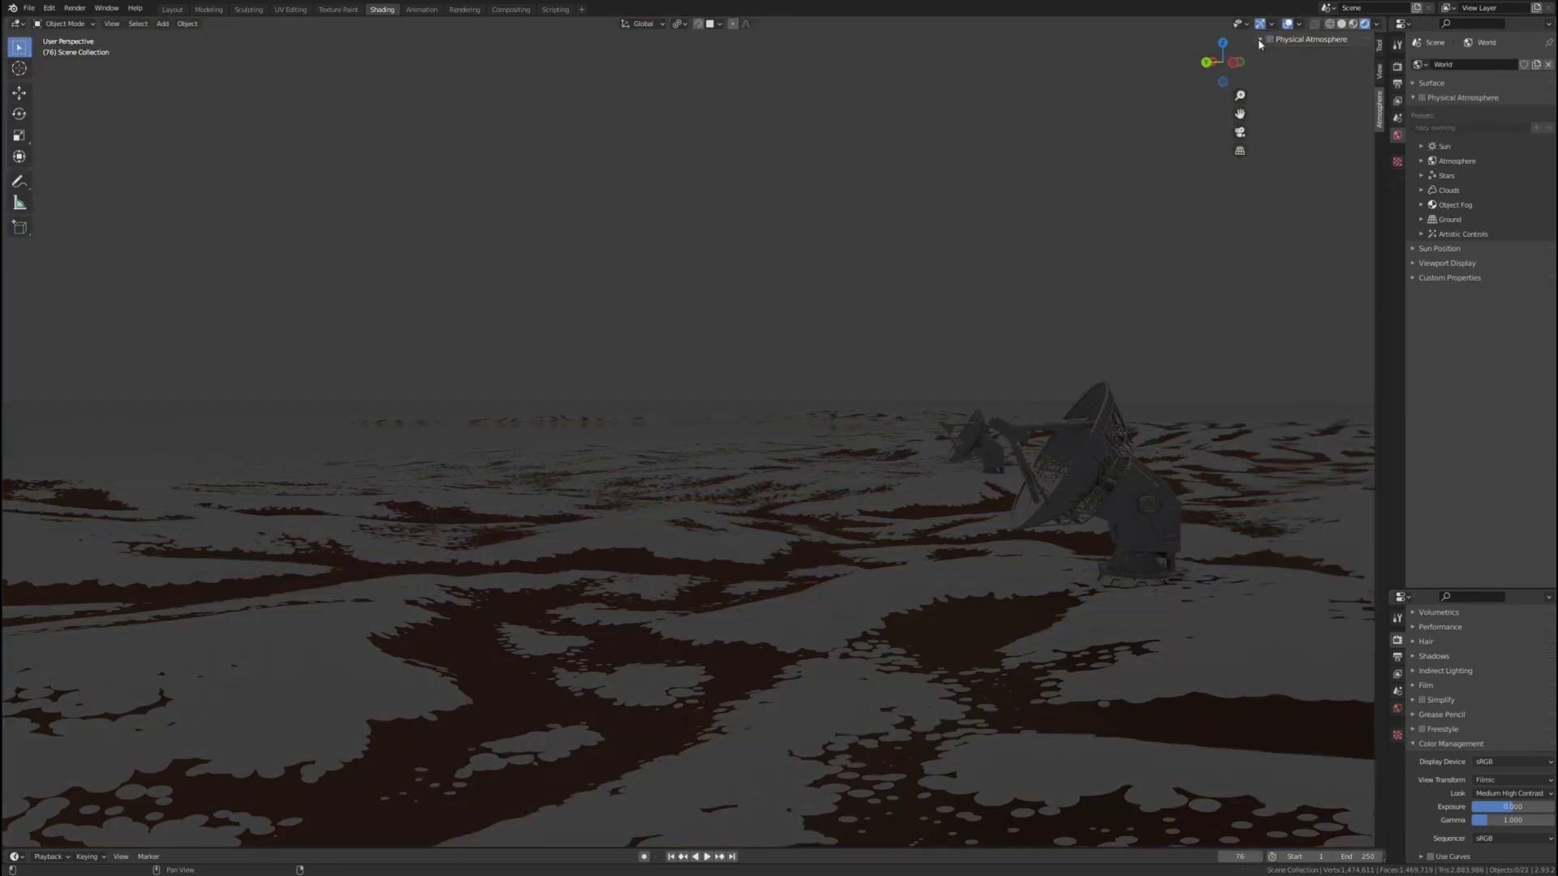
key(KP_0)
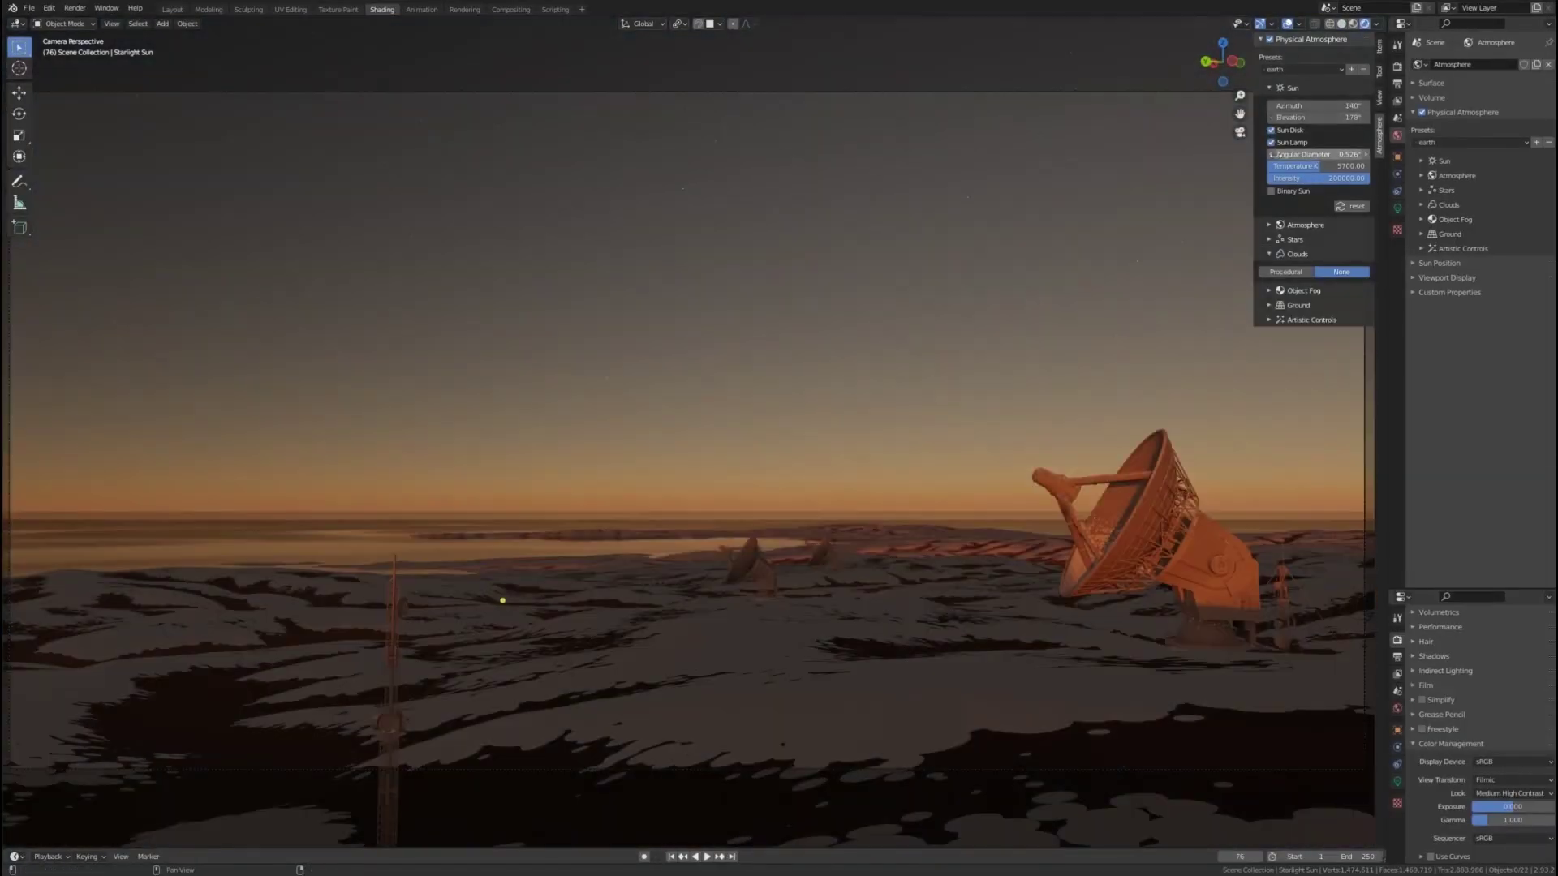
click(1297, 119)
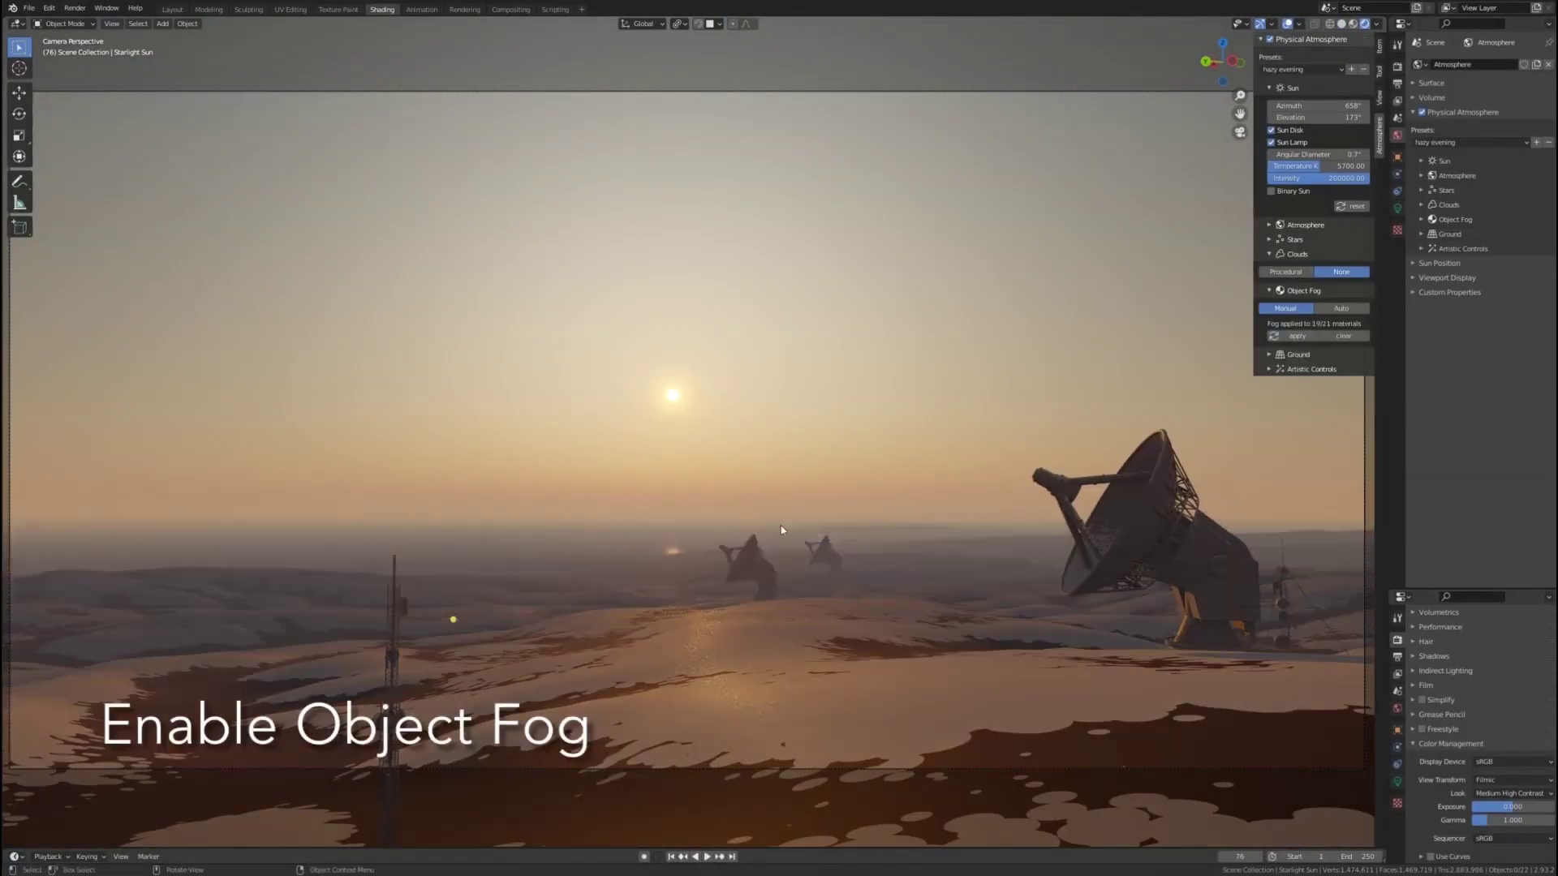